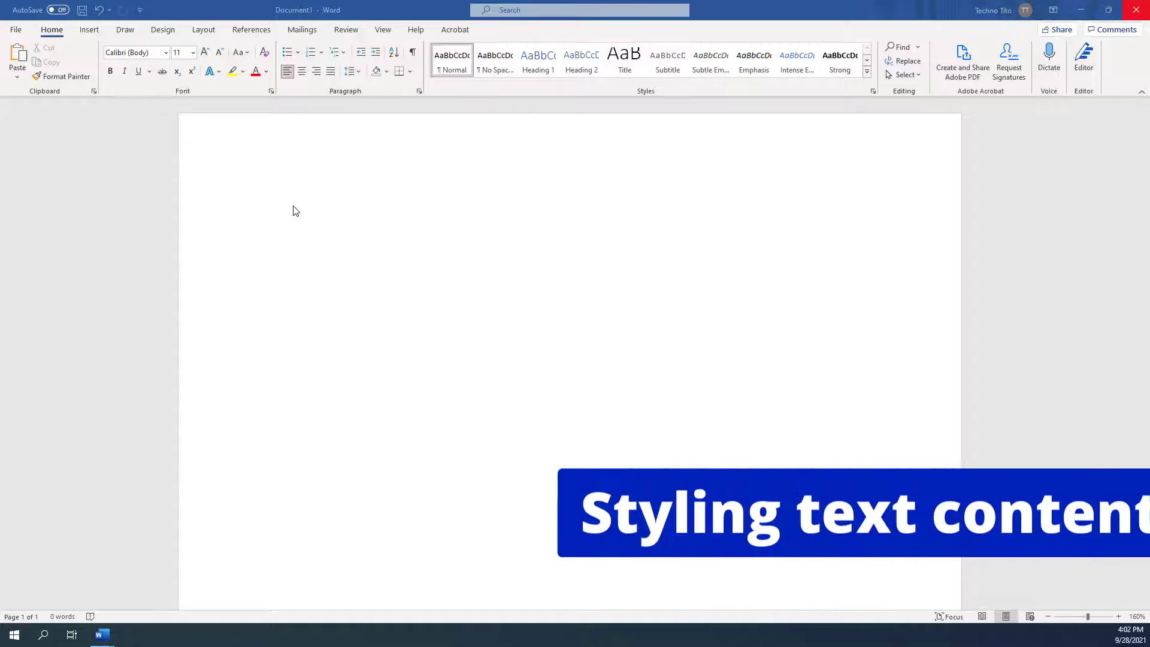
# - Choose Lucida Console as the font for the blank document
pyautogui.click(301, 189)
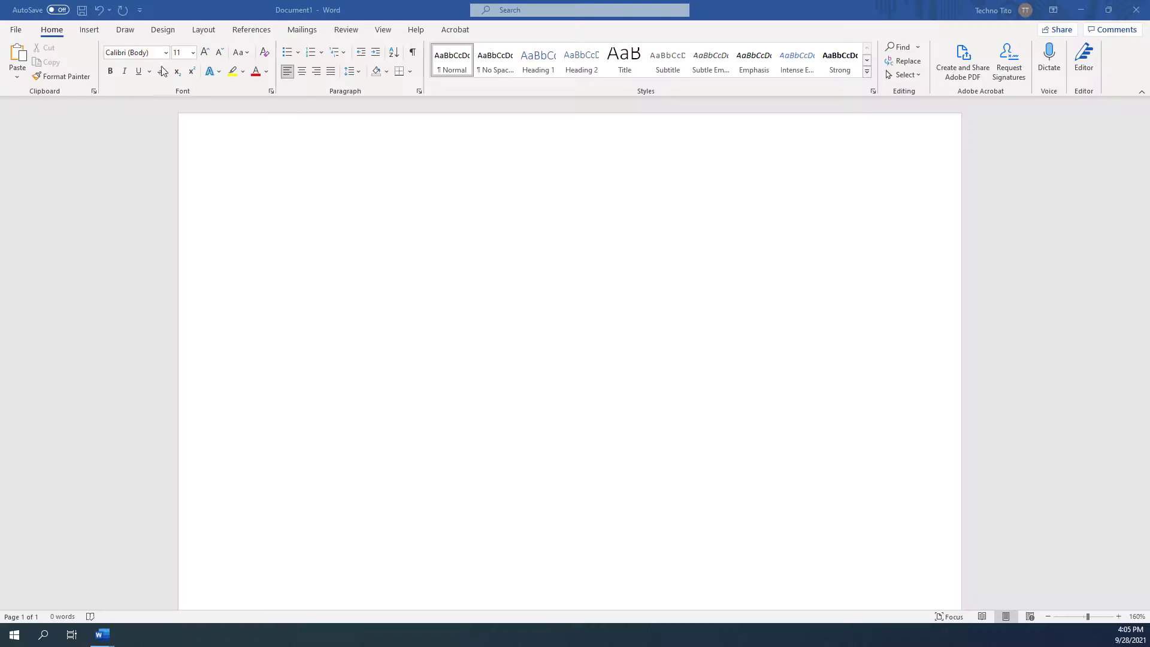
pyautogui.click(166, 53)
pyautogui.moveTo(278, 77); pyautogui.dragTo(277, 268)
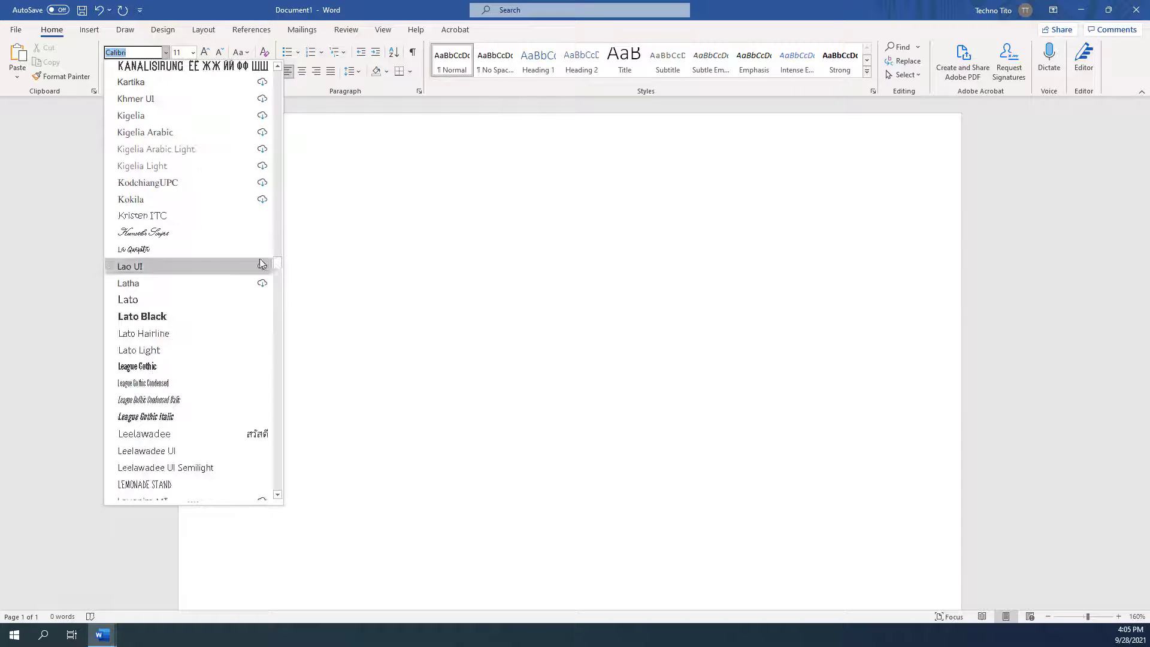
pyautogui.click(325, 160)
pyautogui.click(166, 52)
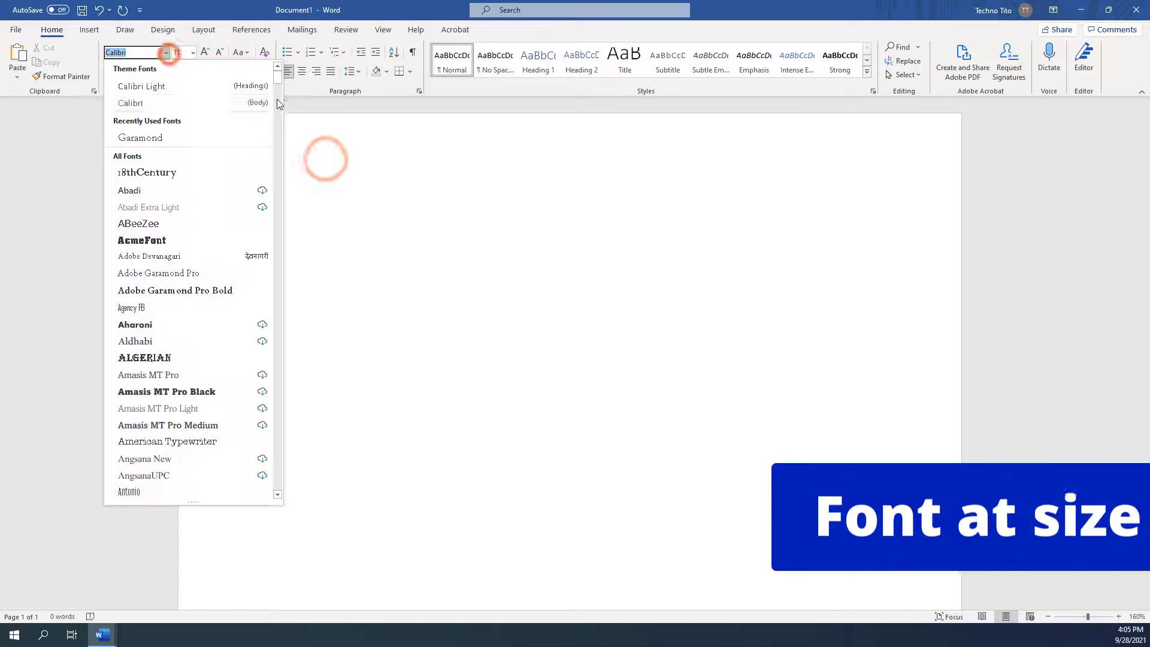
pyautogui.moveTo(277, 83); pyautogui.dragTo(272, 275)
pyautogui.click(230, 276)
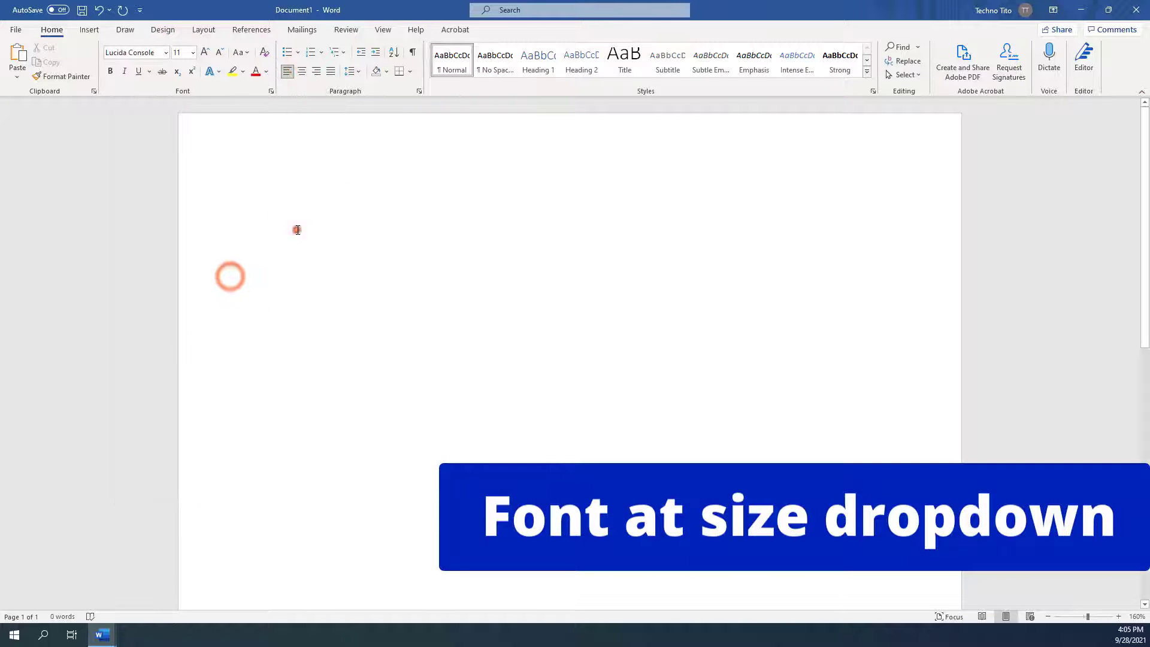
# - Set the size to 22 and type 'The quick brown fox jumps over the lazy dog.'
pyautogui.click(192, 52)
pyautogui.click(186, 192)
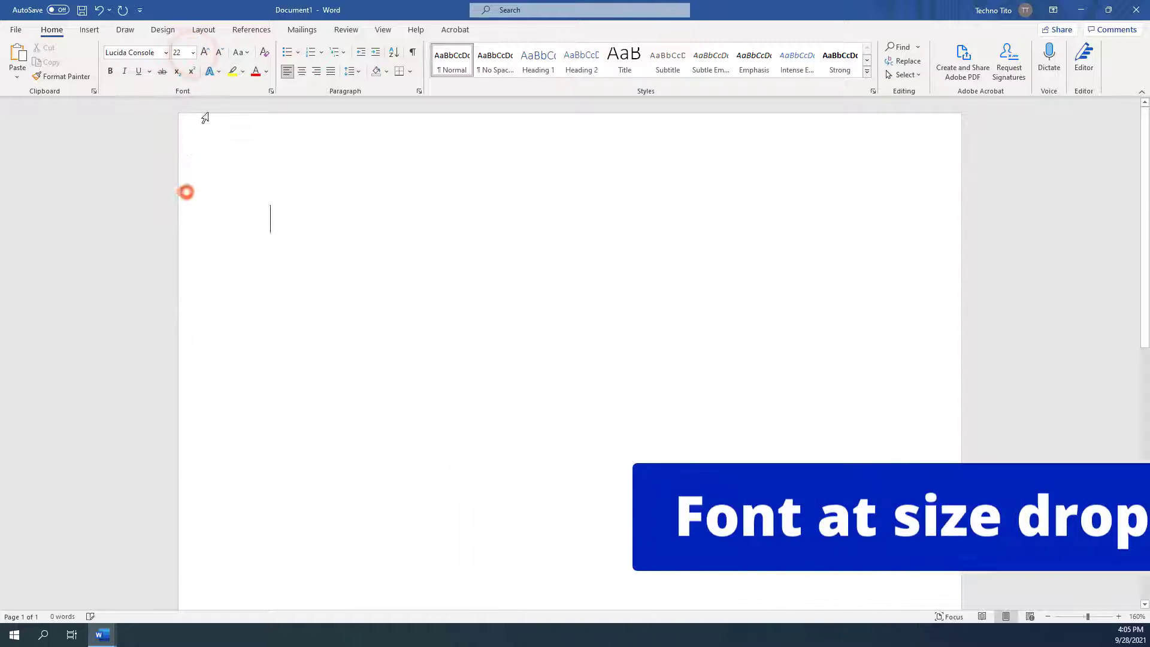
pyautogui.click(274, 217)
pyautogui.write('The quick brown fox jumps over the lazy dog.')
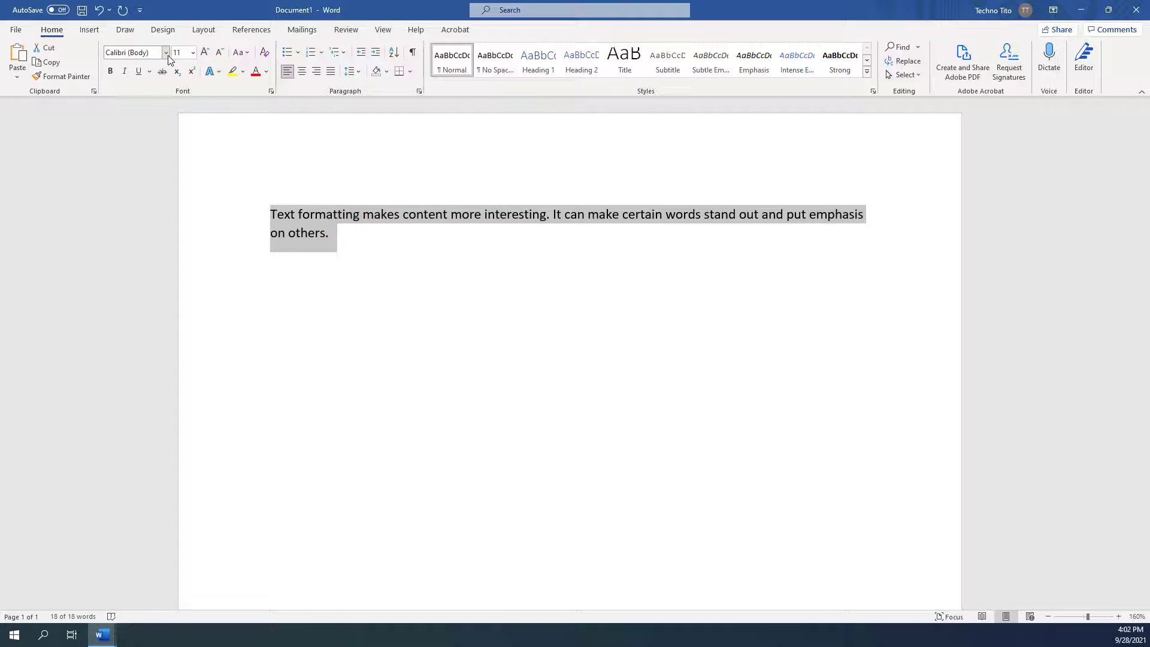
# - Apply Garamond to the Text formatting paragraph and grow it from 11 to 14
pyautogui.click(166, 52)
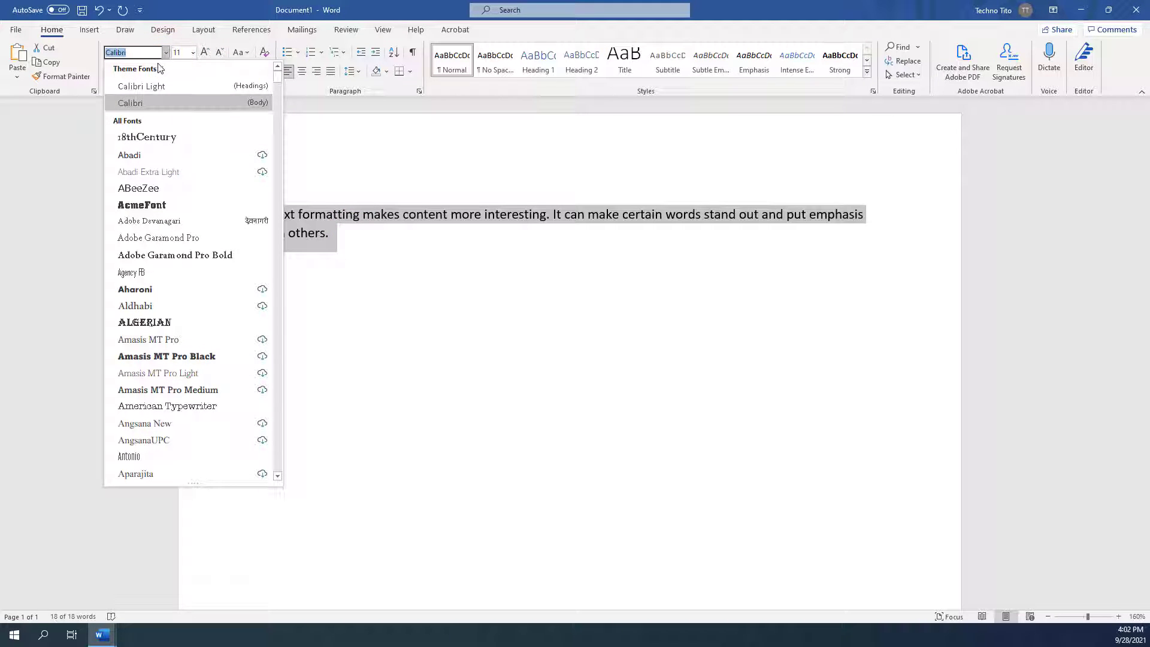
pyautogui.click(299, 135)
pyautogui.click(153, 53)
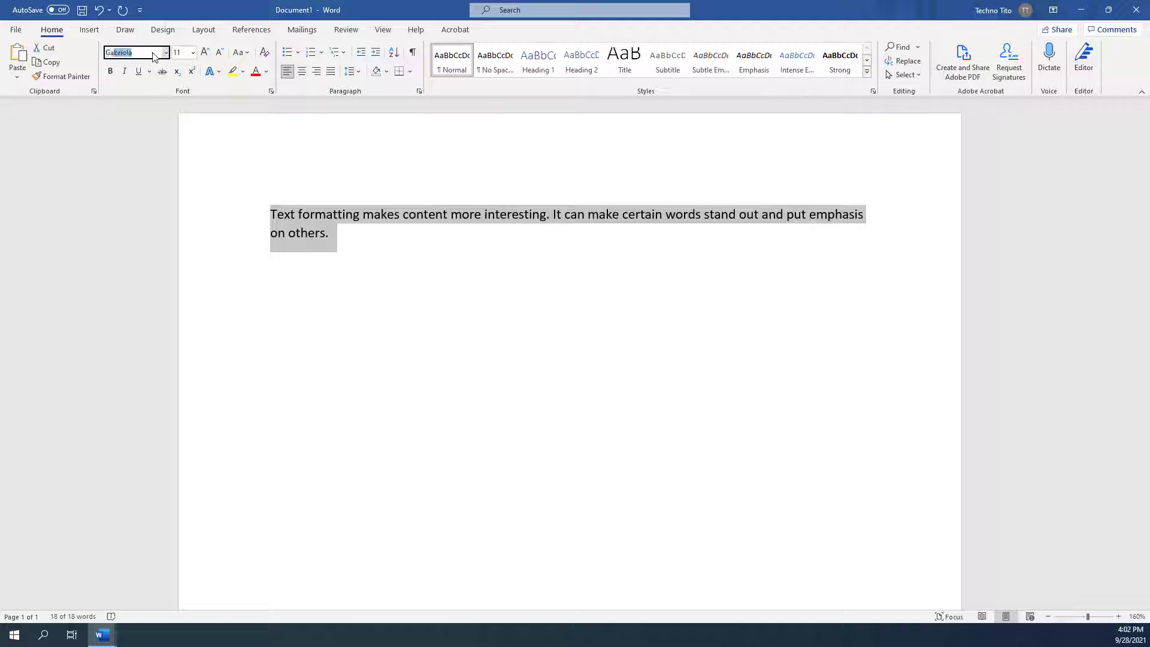
pyautogui.press('Return')
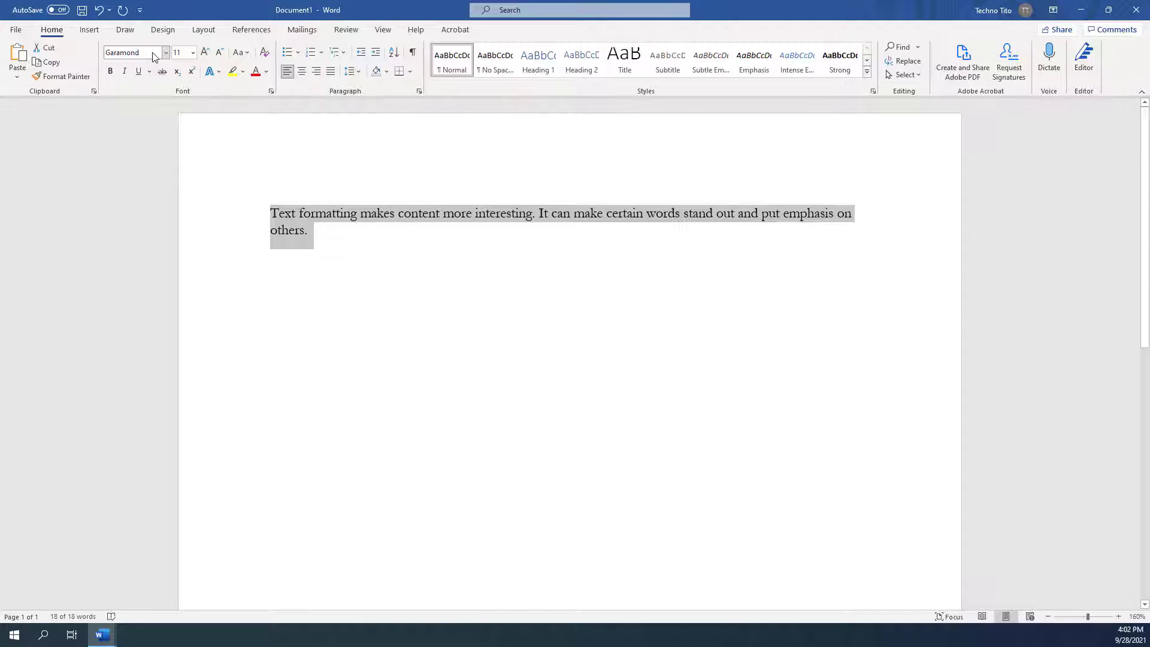
pyautogui.click(204, 54)
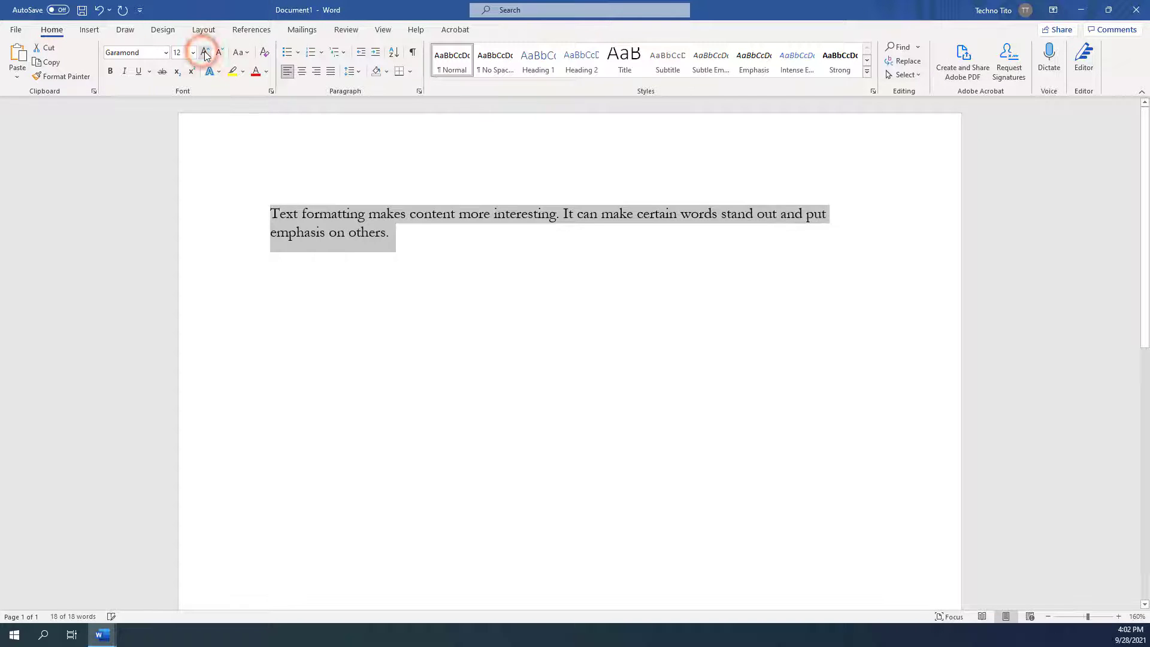
pyautogui.click(205, 53)
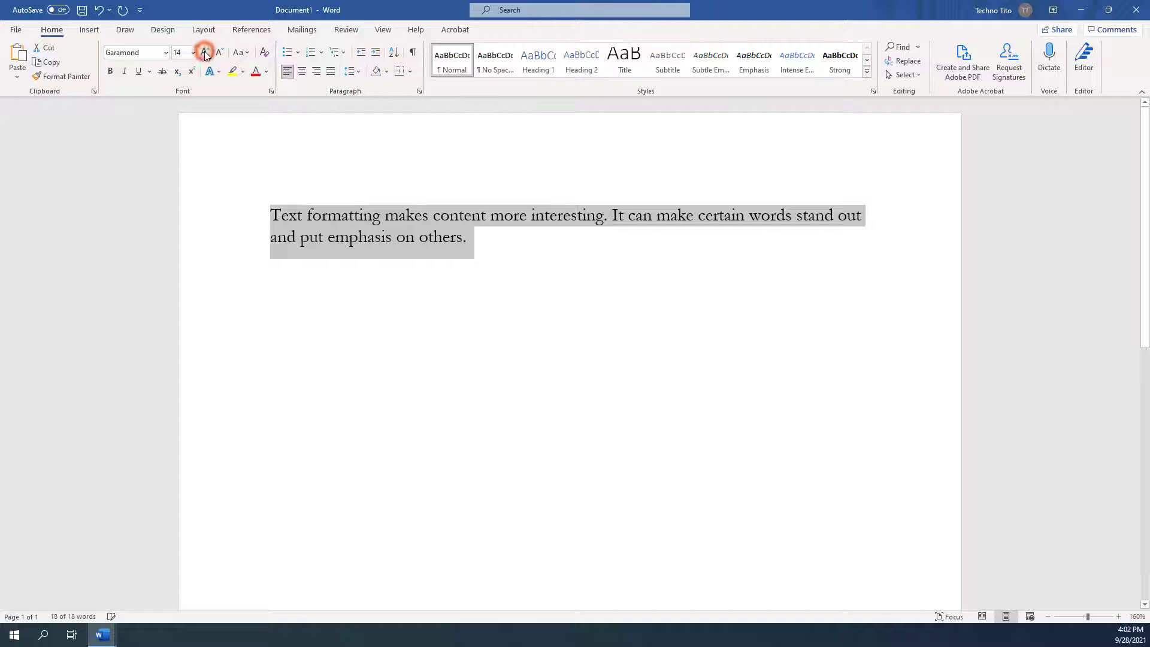
pyautogui.click(488, 238)
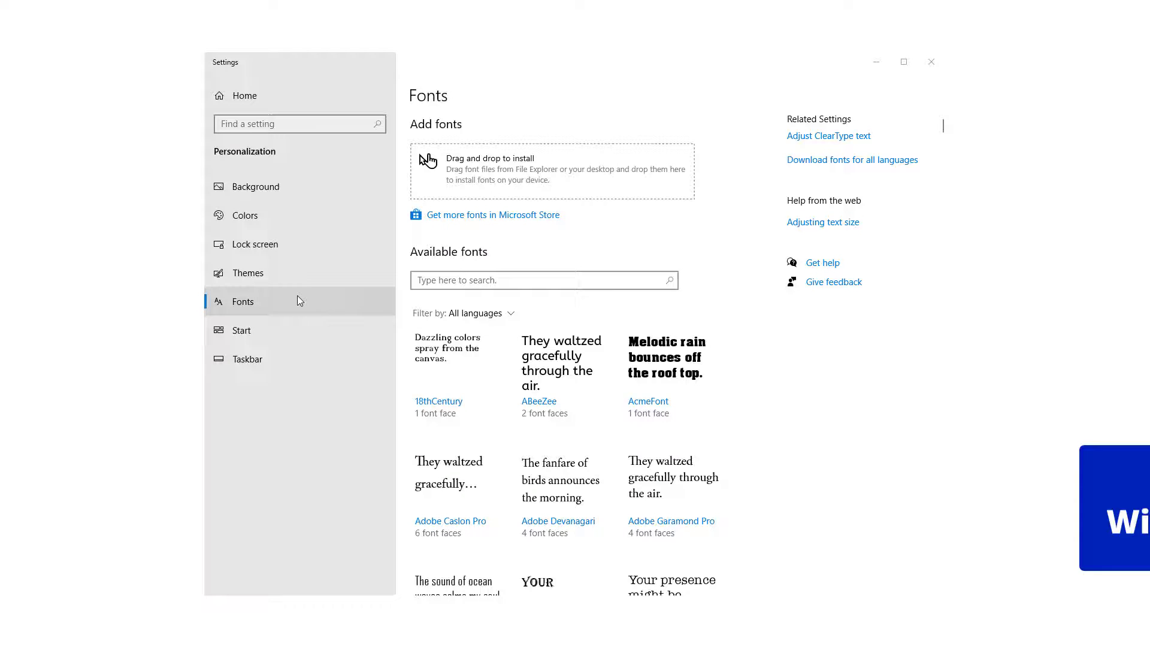
pyautogui.click(325, 304)
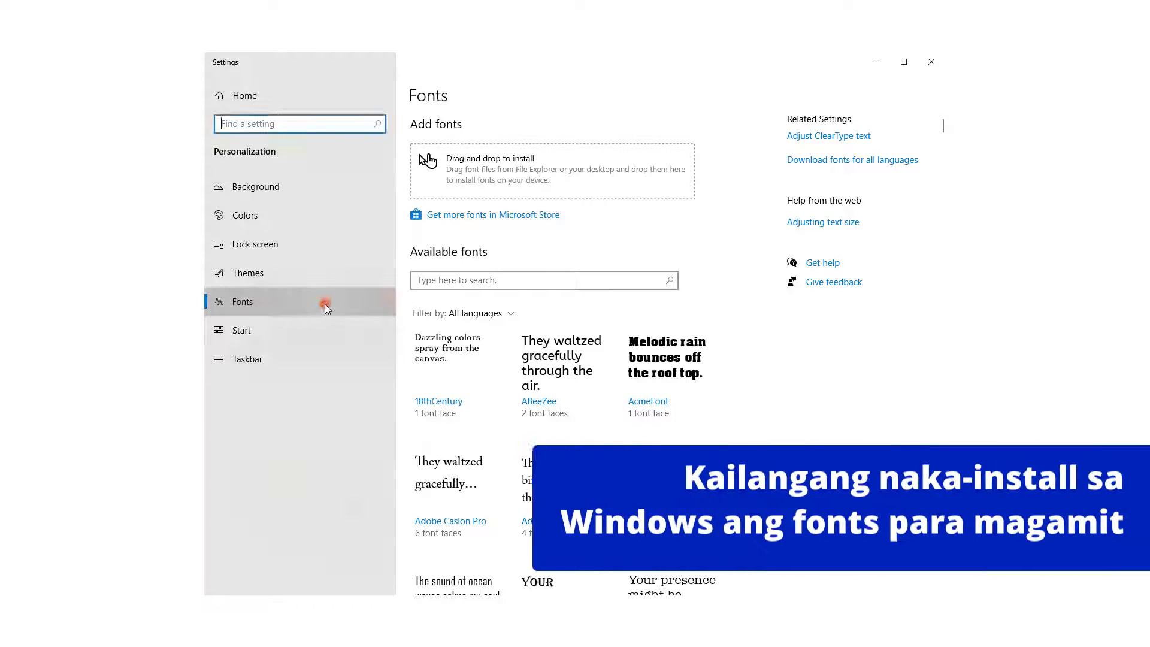
pyautogui.scroll(-5, 717, 230)
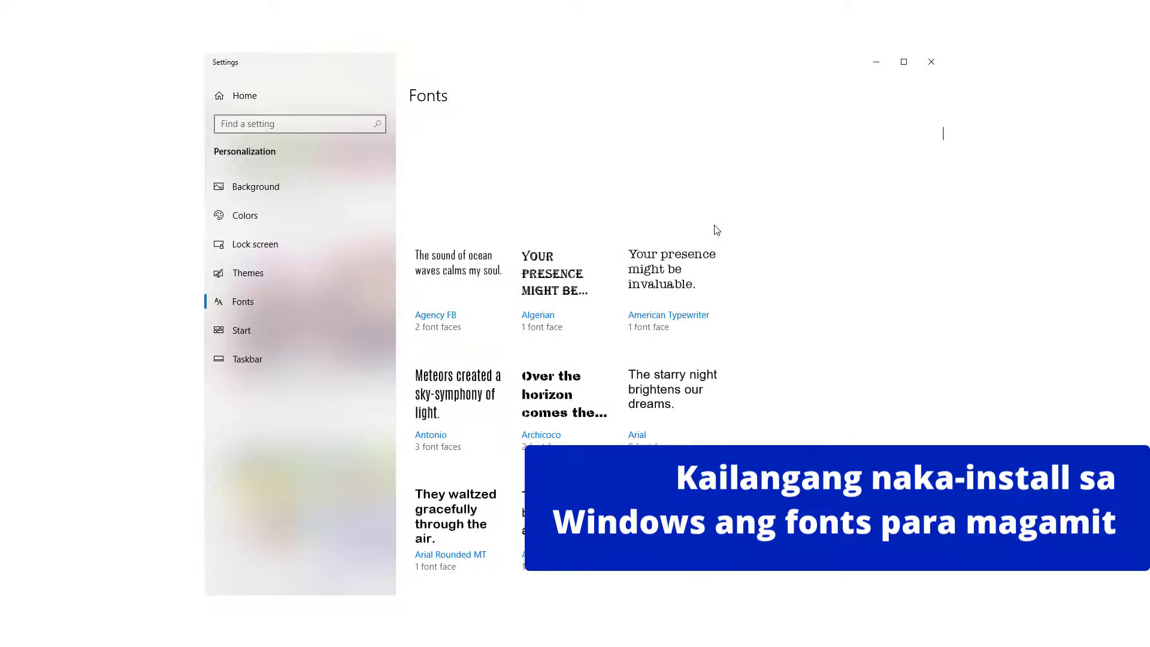
pyautogui.scroll(-10, 717, 231)
pyautogui.scroll(-8, 717, 233)
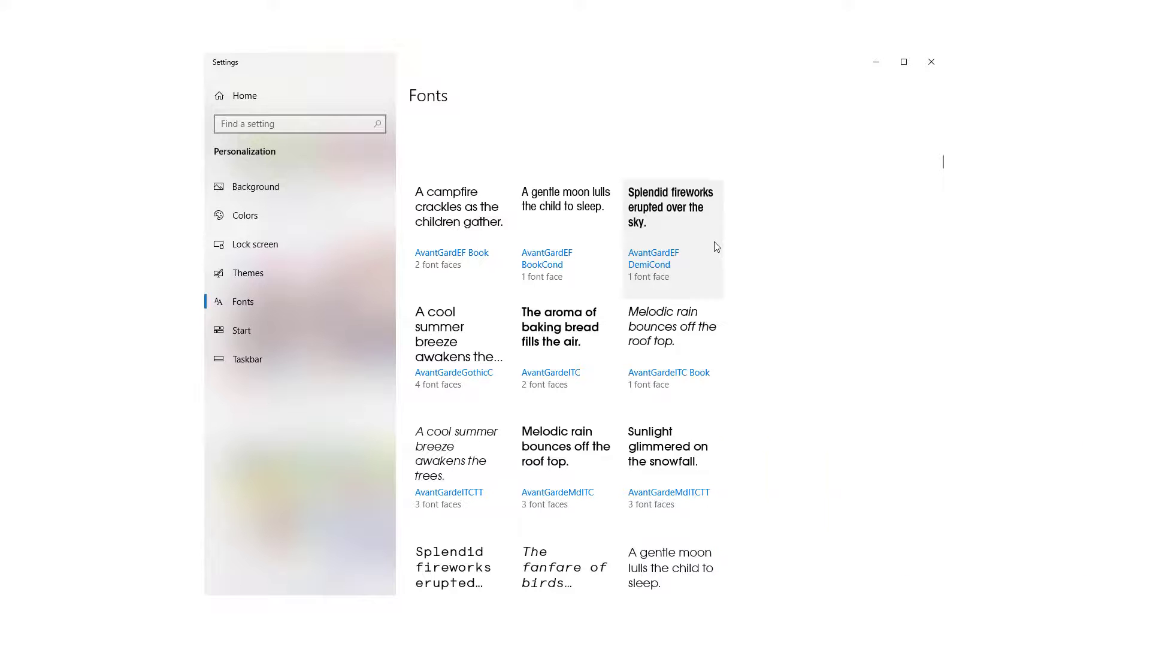
pyautogui.scroll(8, 722, 255)
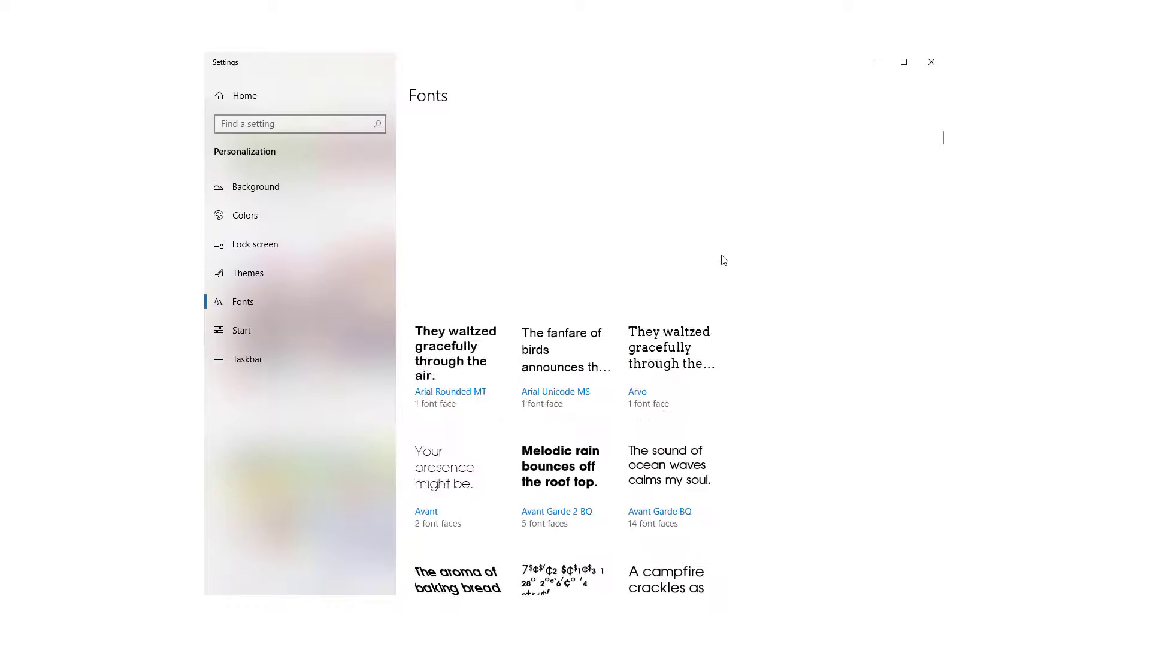
pyautogui.scroll(6, 575, 213)
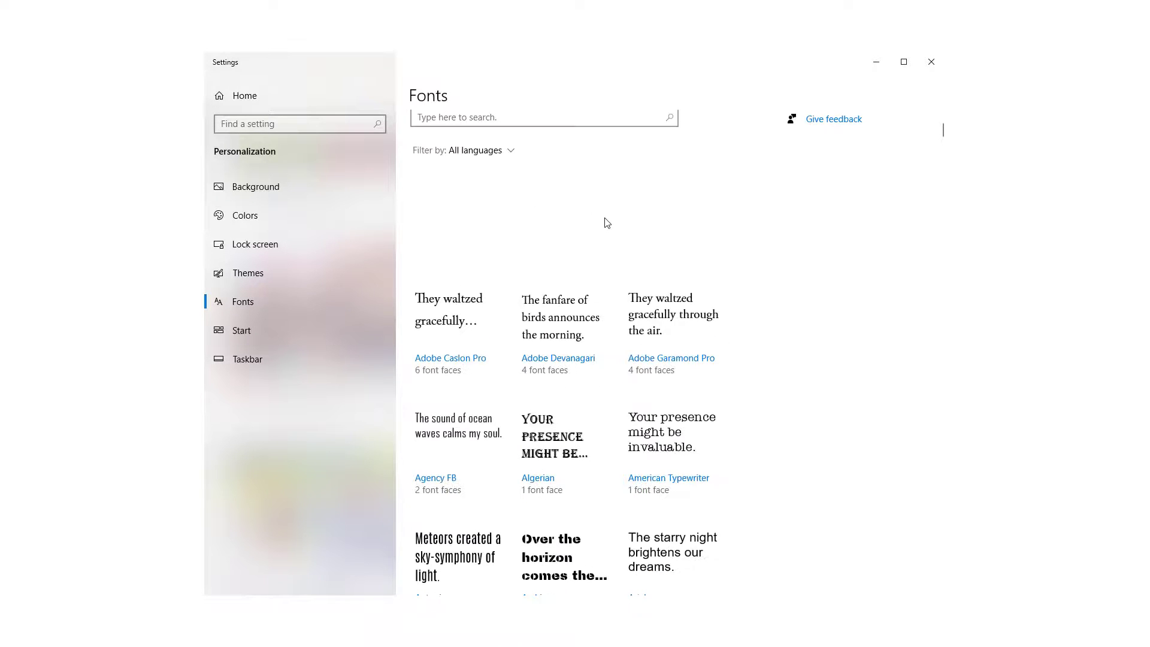
pyautogui.scroll(3, 607, 223)
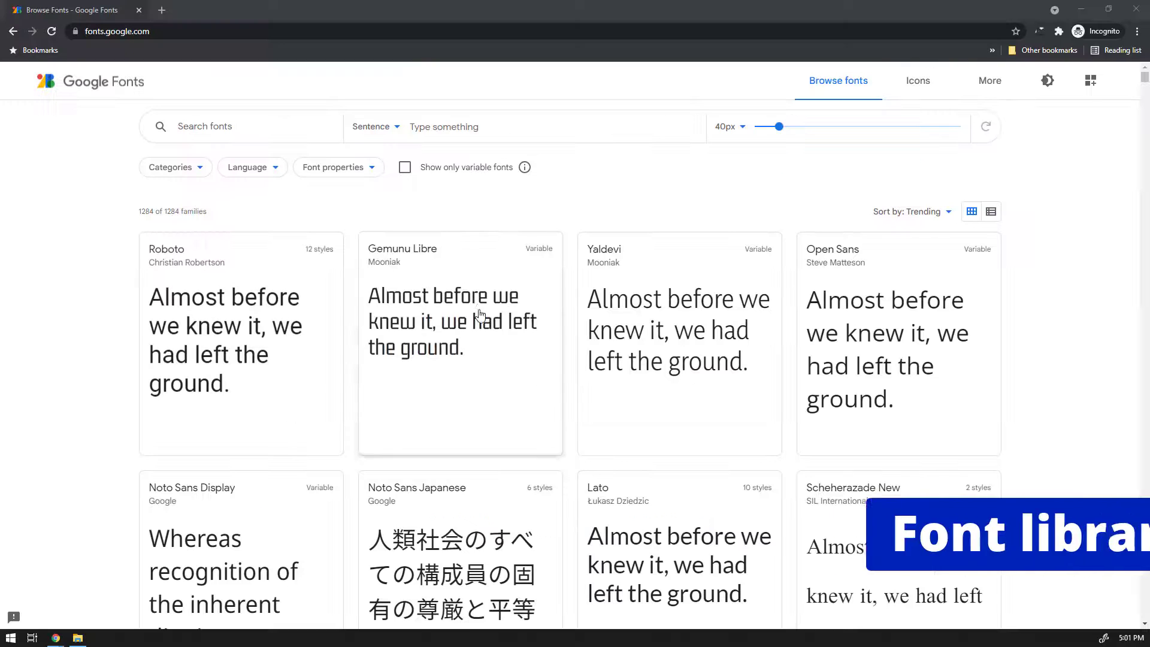
# - Open the Open Sans card on Google Fonts and scroll through its styles
pyautogui.click(825, 301)
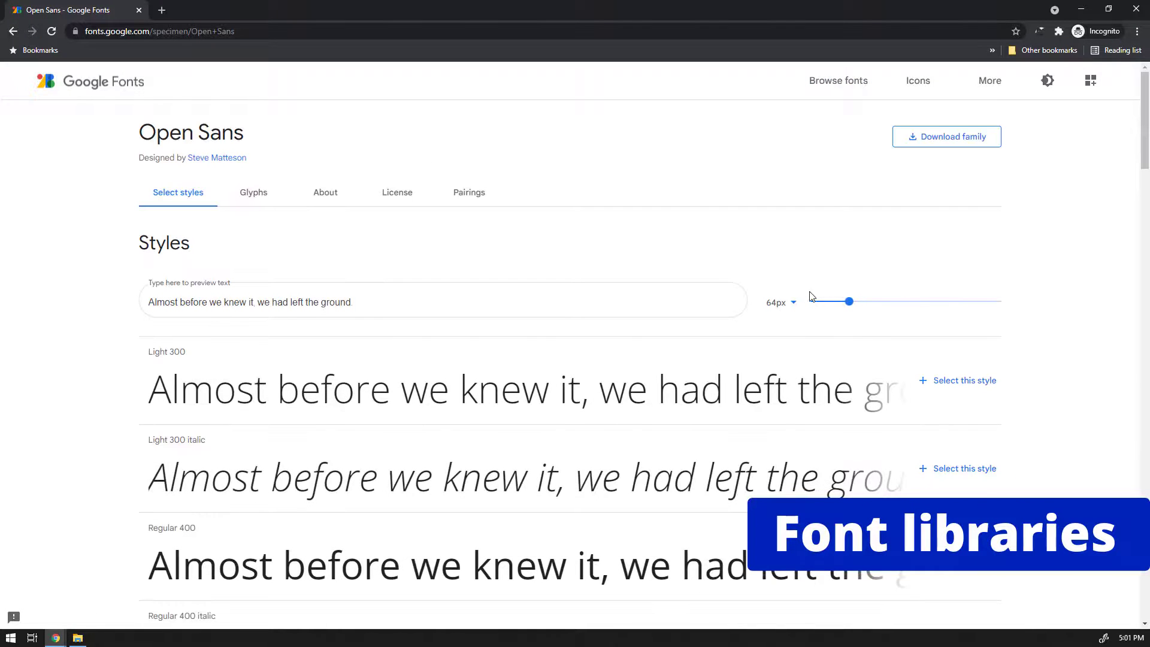
pyautogui.scroll(-6, 942, 249)
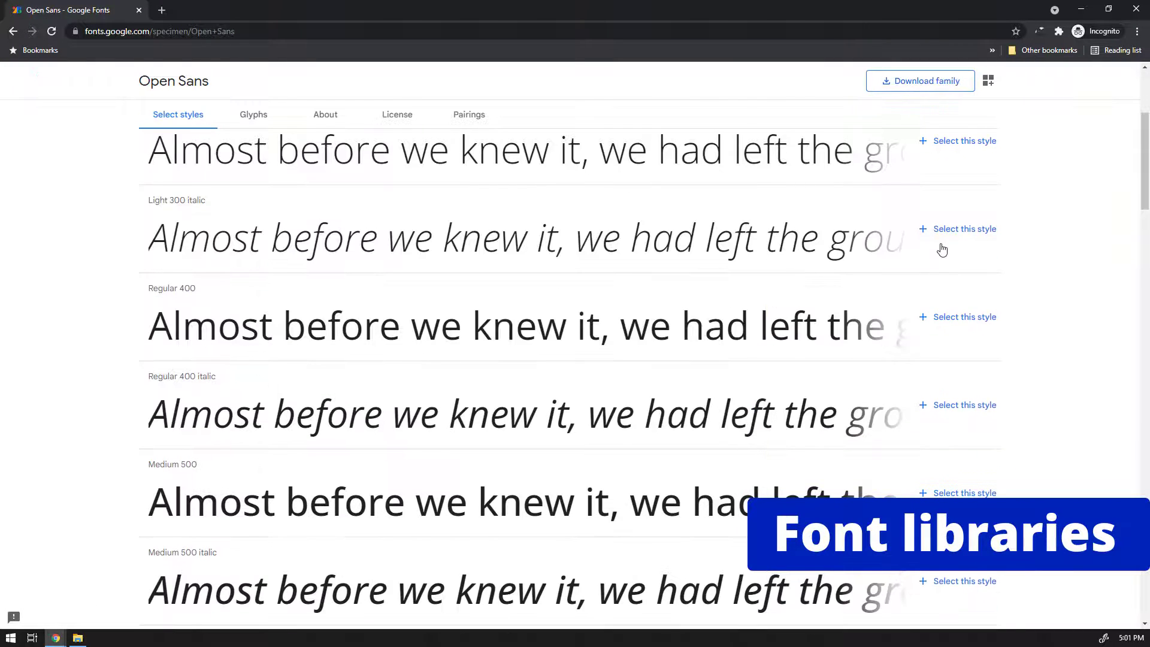
pyautogui.scroll(6, 947, 249)
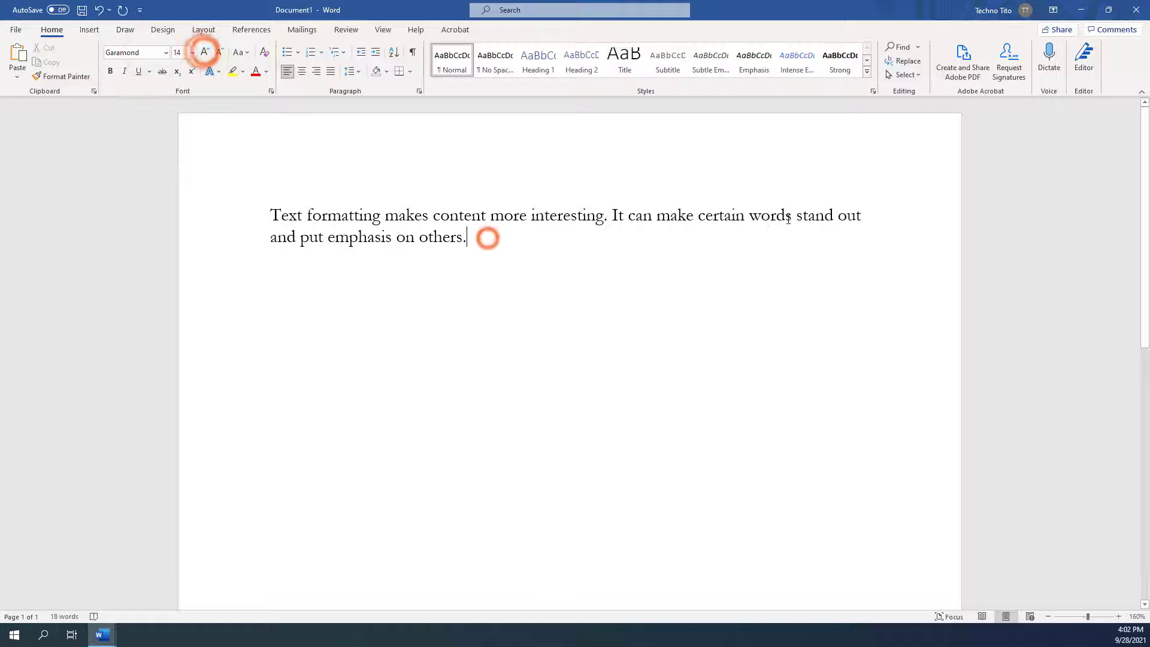
# - Bold 'stand out', italicize 'emphasis' and highlight 'interesting' in yellow
pyautogui.moveTo(797, 215); pyautogui.dragTo(860, 217)
pyautogui.click(110, 70)
pyautogui.moveTo(329, 238); pyautogui.dragTo(381, 238)
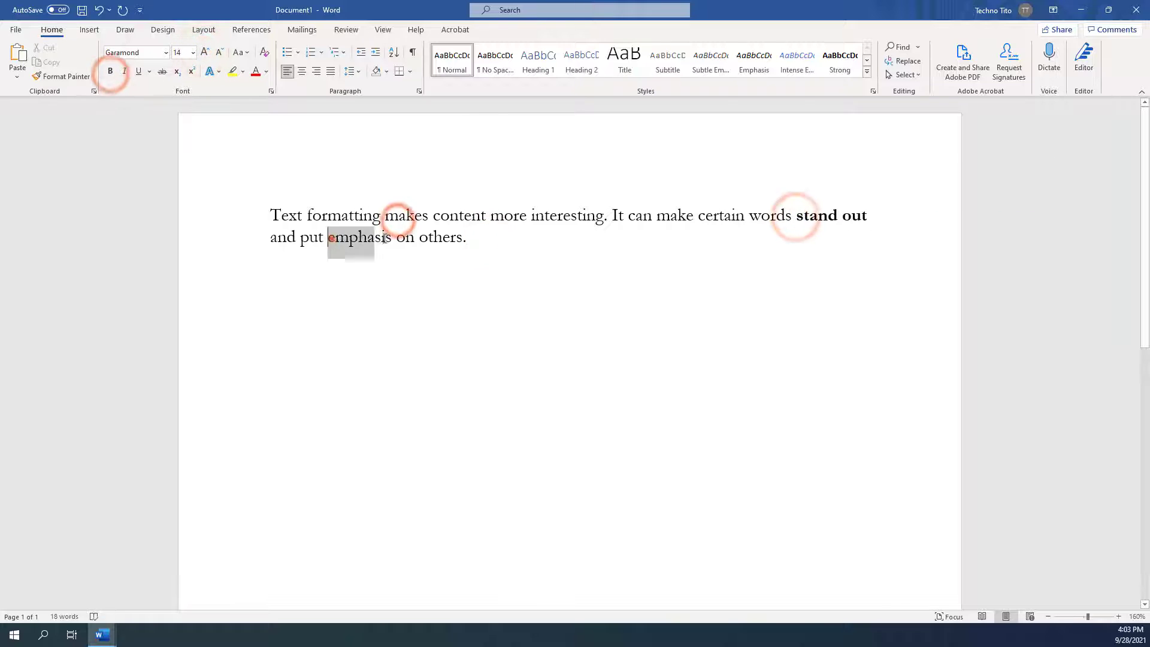
pyautogui.click(125, 70)
pyautogui.moveTo(532, 214); pyautogui.dragTo(604, 215)
pyautogui.click(232, 71)
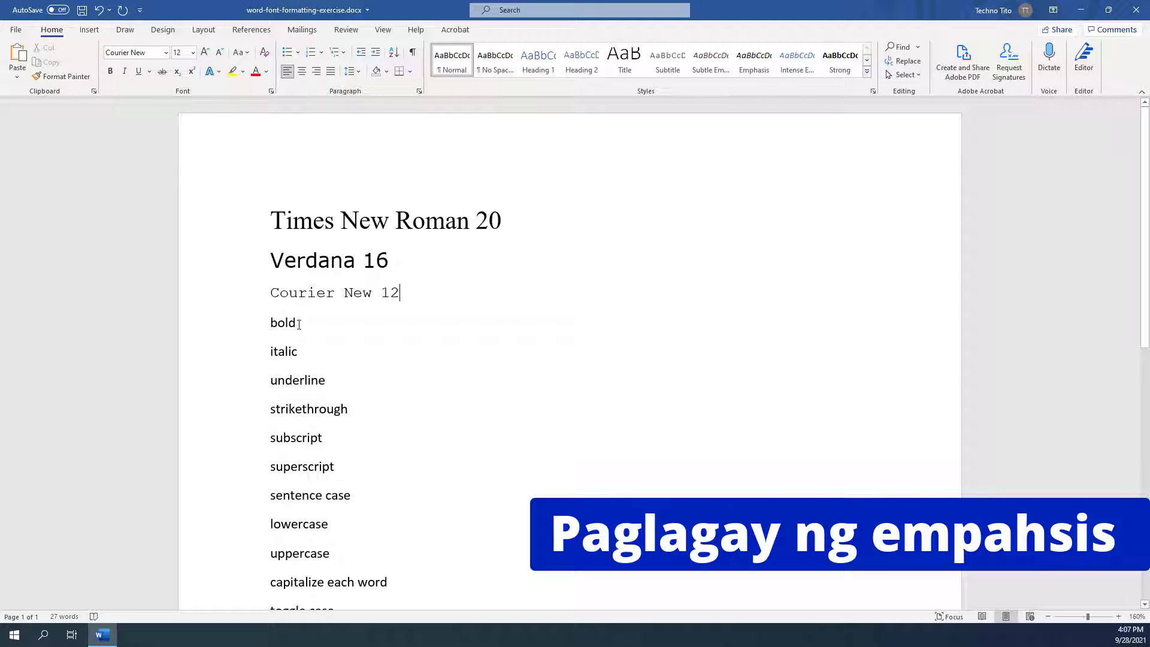
# - Make the sample words 'bold', 'italic' and 'underline' bold, italic and underlined
pyautogui.moveTo(271, 323); pyautogui.dragTo(270, 323)
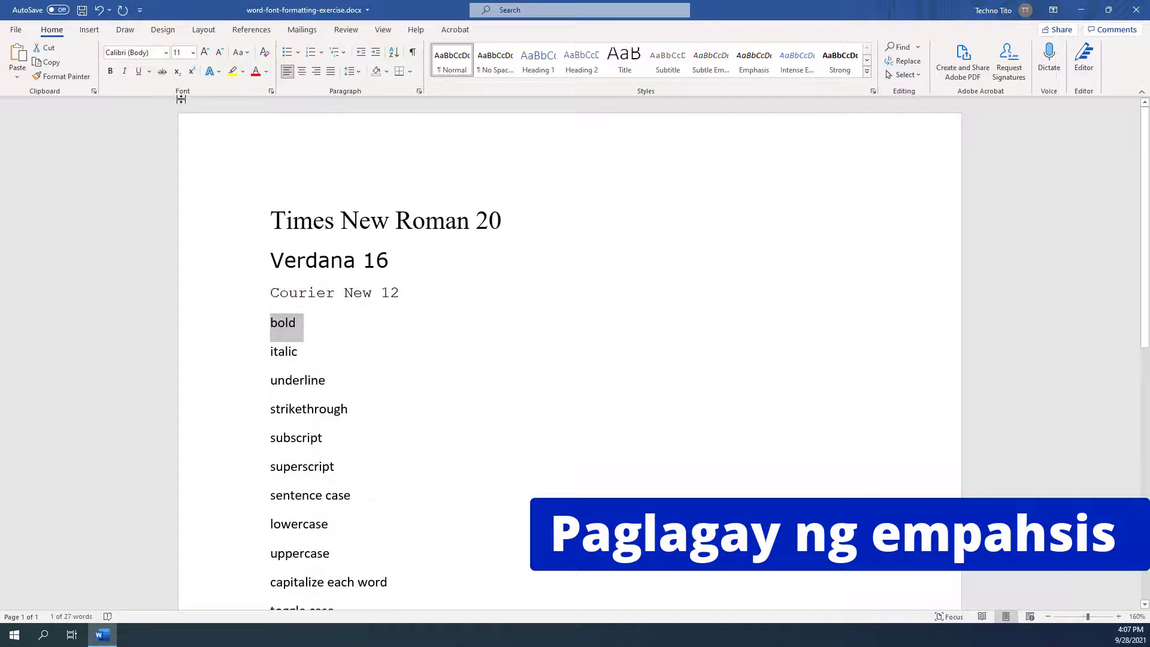
pyautogui.click(114, 73)
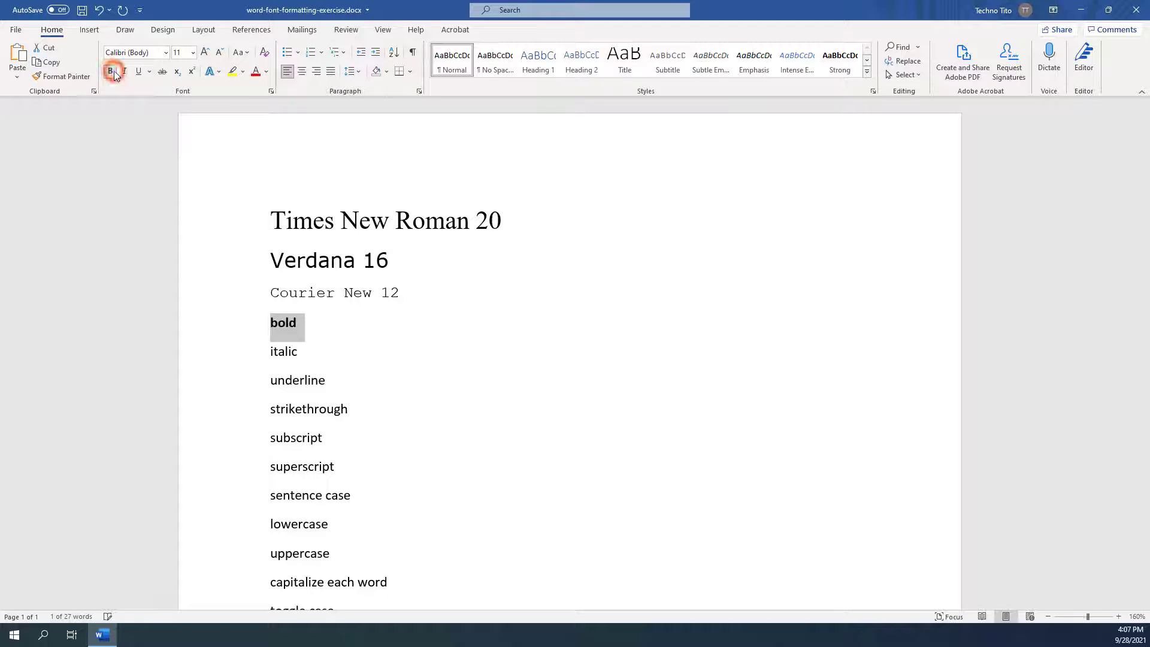
pyautogui.doubleClick(293, 353)
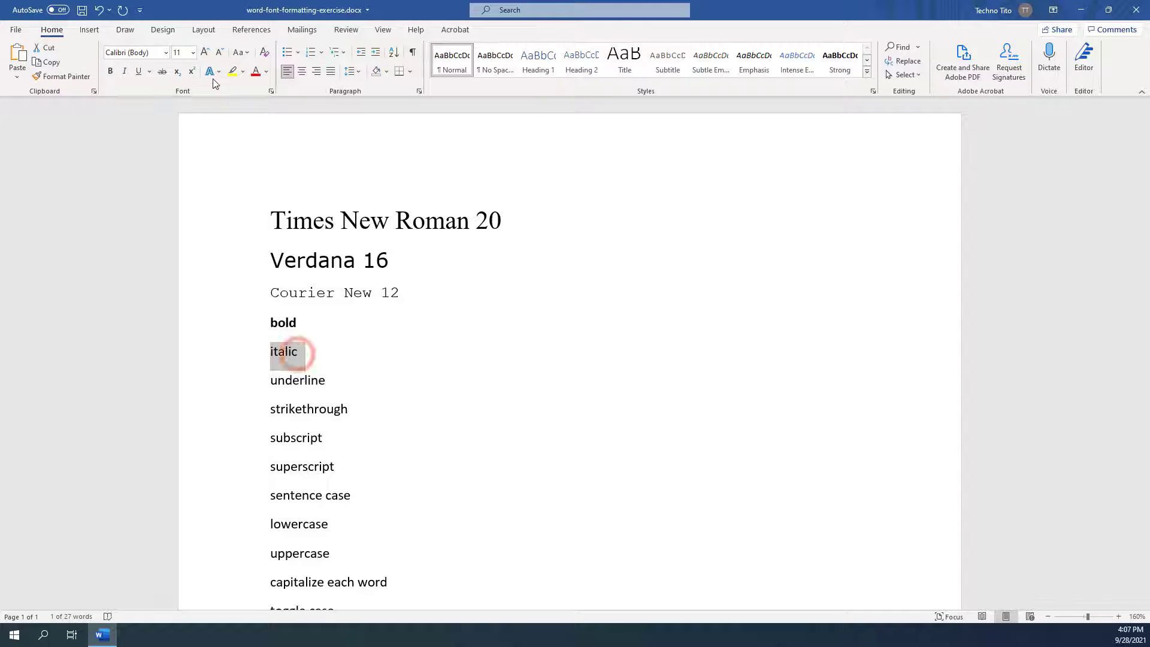
pyautogui.click(126, 72)
pyautogui.doubleClick(324, 382)
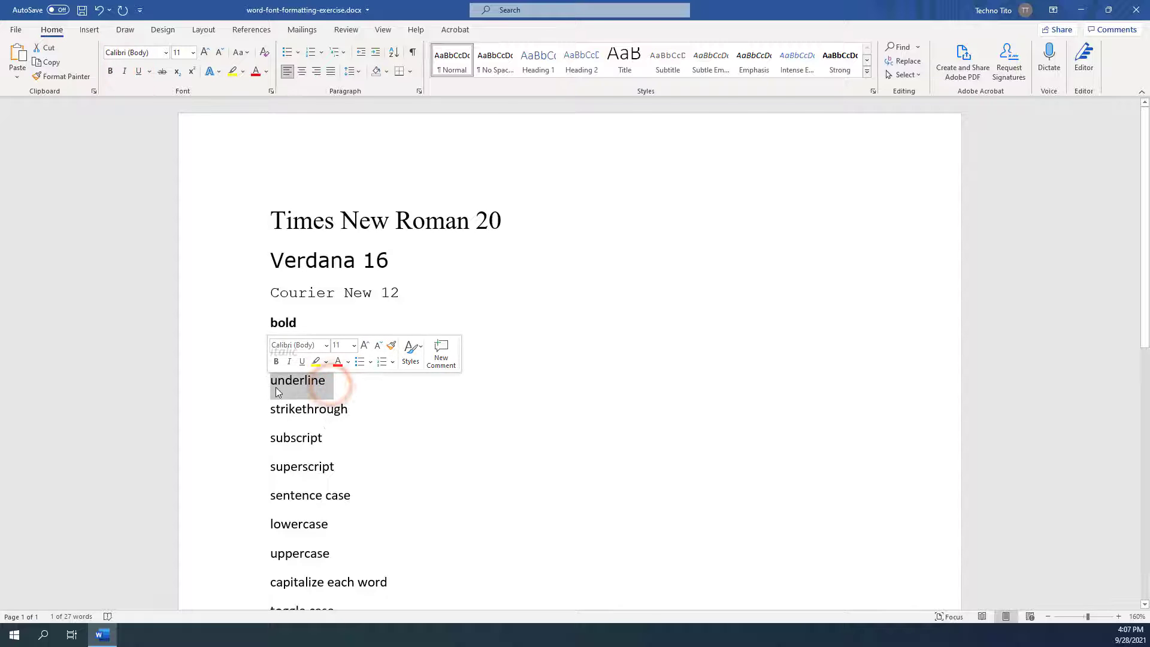
pyautogui.click(139, 71)
# - Apply strikethrough, subscript and superscript to their matching sample words
pyautogui.moveTo(352, 408); pyautogui.dragTo(266, 408)
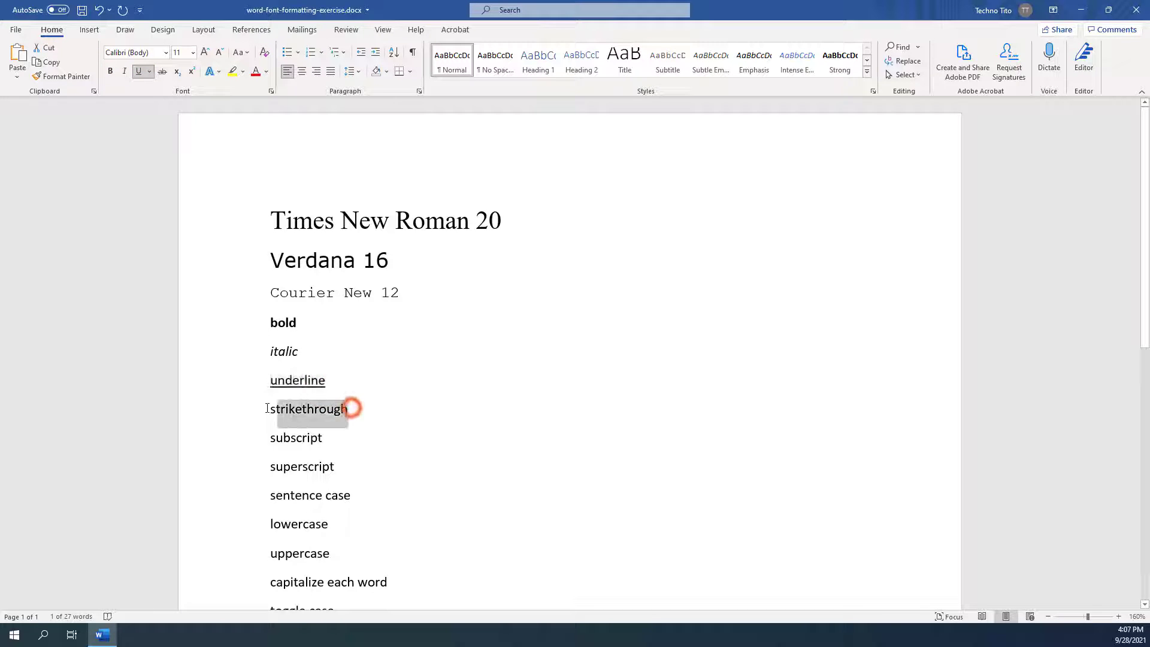
pyautogui.moveTo(328, 441); pyautogui.dragTo(334, 467)
pyautogui.click(178, 72)
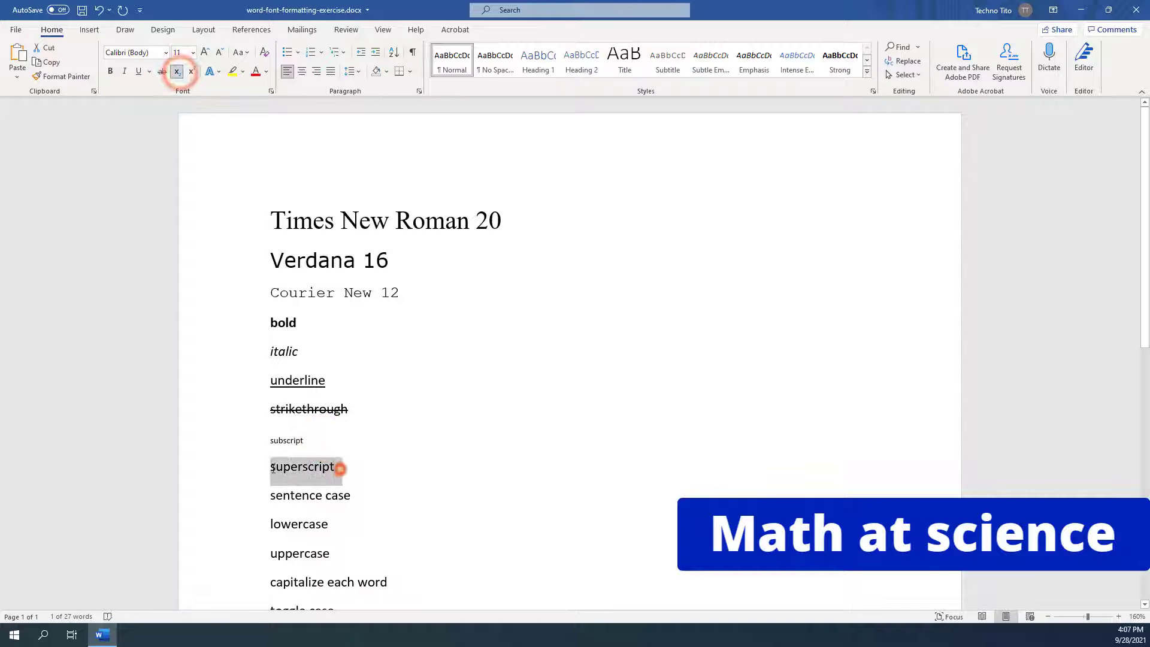
pyautogui.click(192, 72)
pyautogui.click(357, 504)
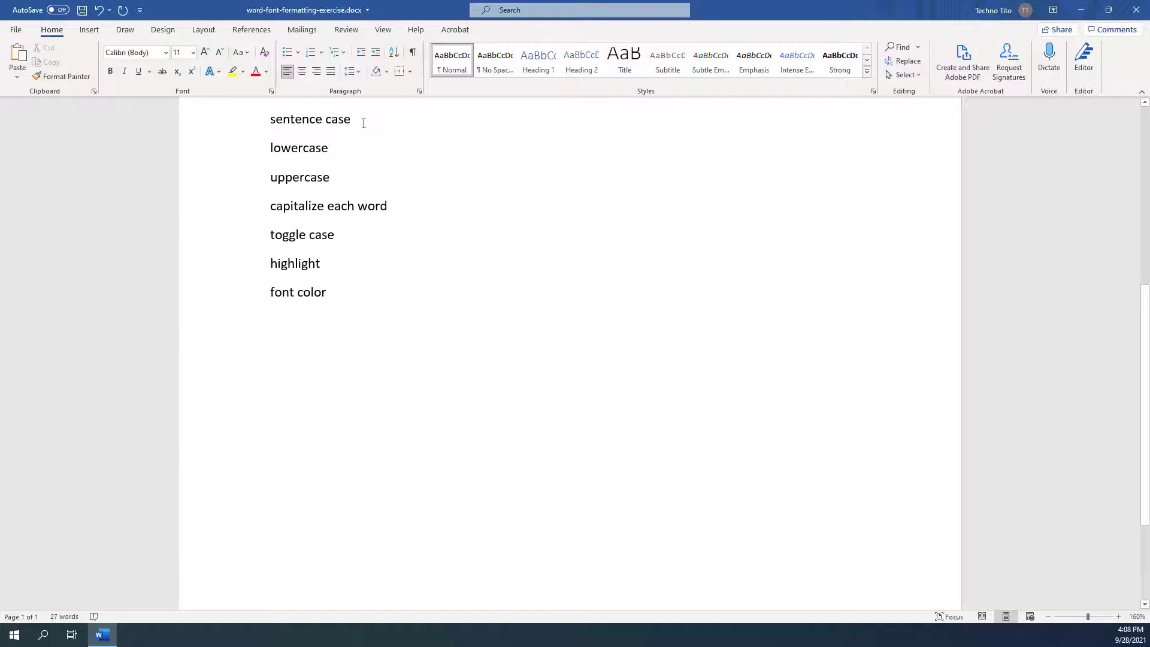
# - Convert the first three case lines to Sentence case, lowercase and UPPERCASE
pyautogui.tripleClick(364, 121)
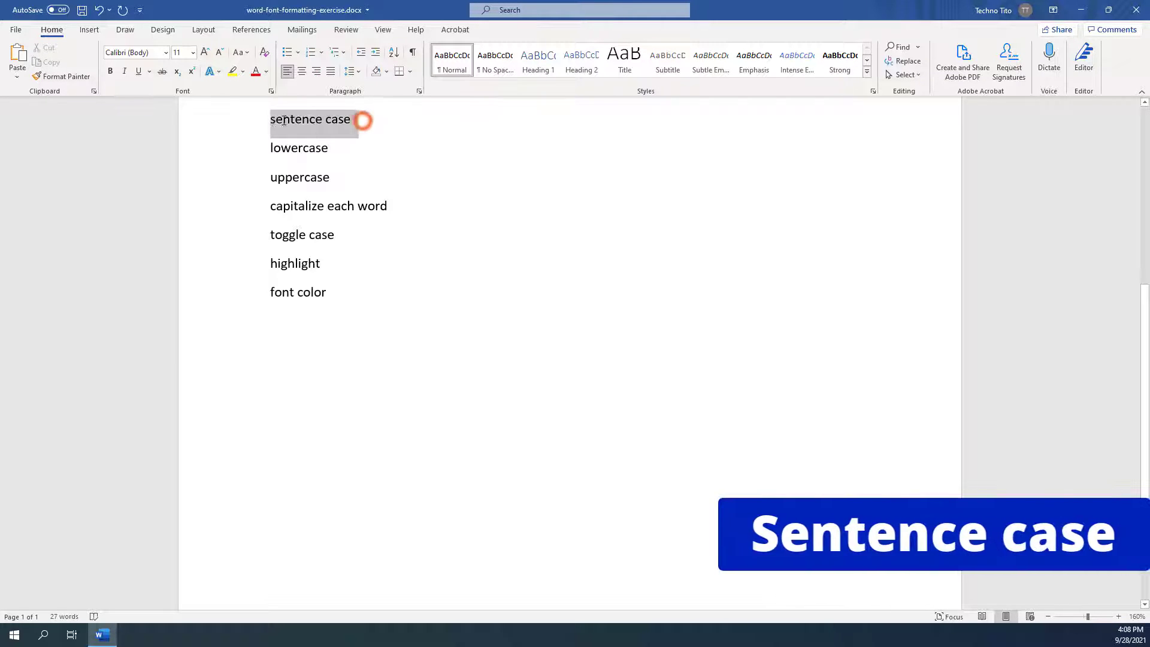
pyautogui.click(243, 52)
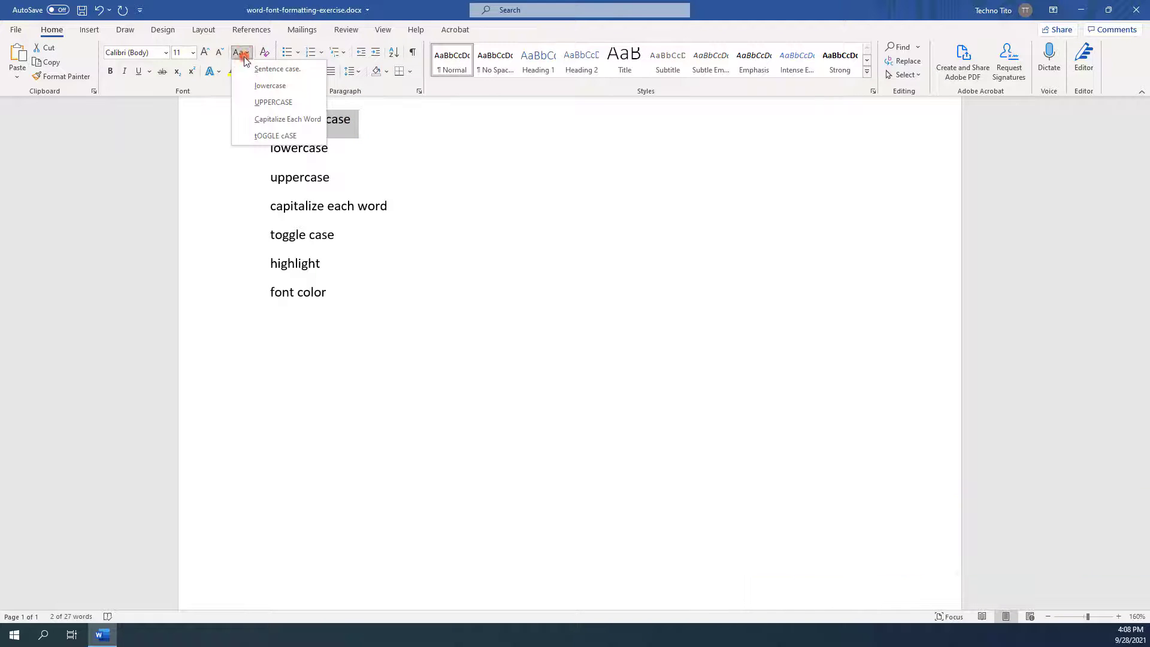
pyautogui.click(264, 69)
pyautogui.moveTo(333, 148); pyautogui.dragTo(268, 146)
pyautogui.click(239, 53)
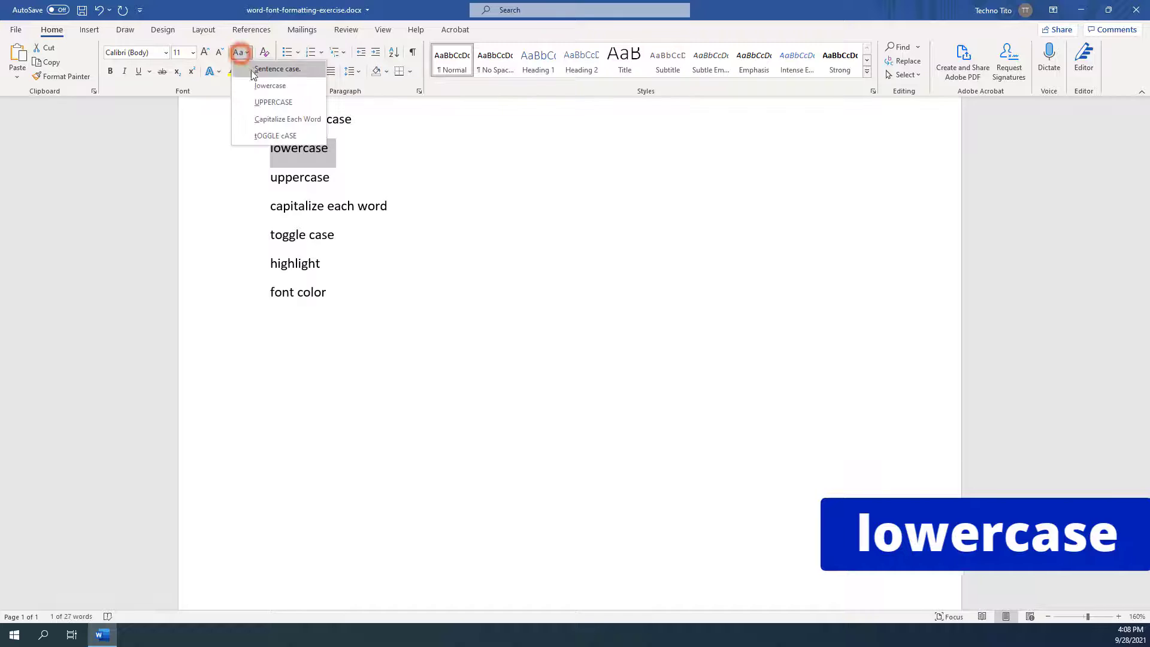
pyautogui.click(260, 84)
pyautogui.moveTo(337, 178); pyautogui.dragTo(269, 177)
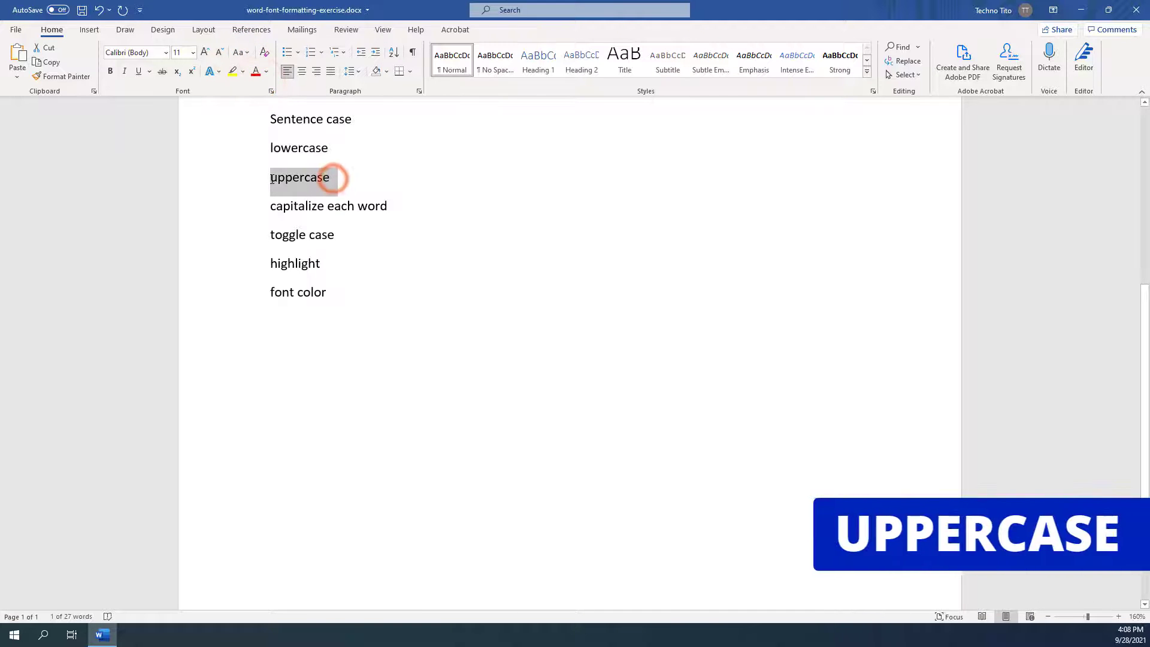
pyautogui.click(239, 53)
pyautogui.click(264, 98)
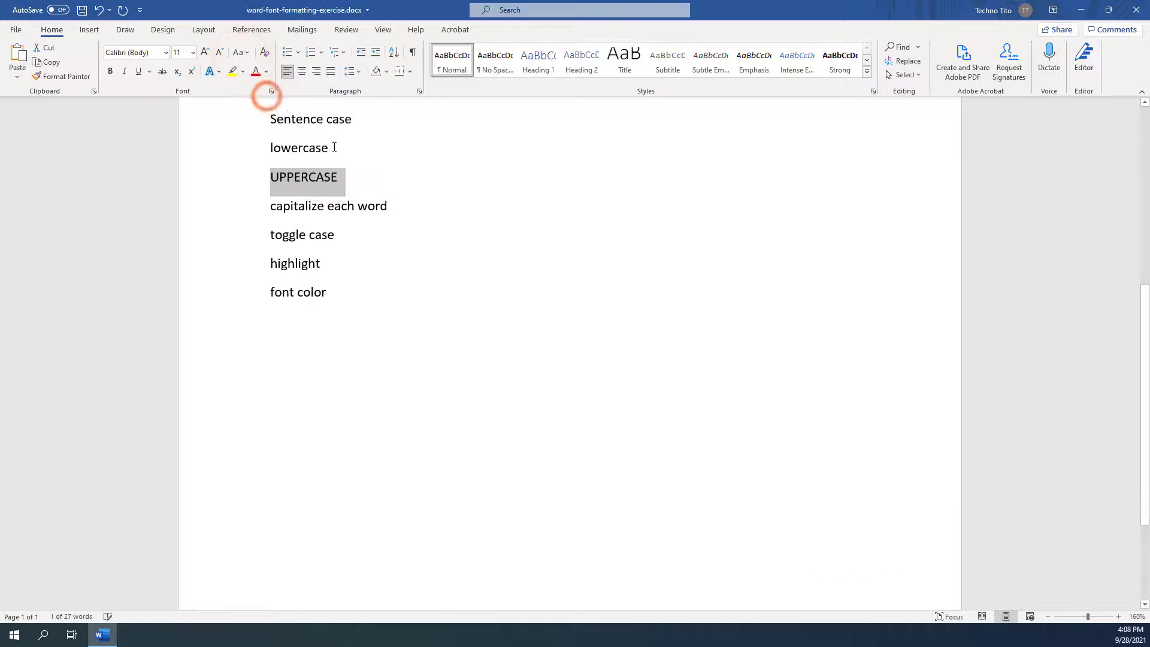
# - Apply Capitalize Each Word and tOGGLE cASE to the next two case lines
pyautogui.click(398, 203)
pyautogui.moveTo(398, 204); pyautogui.dragTo(288, 205)
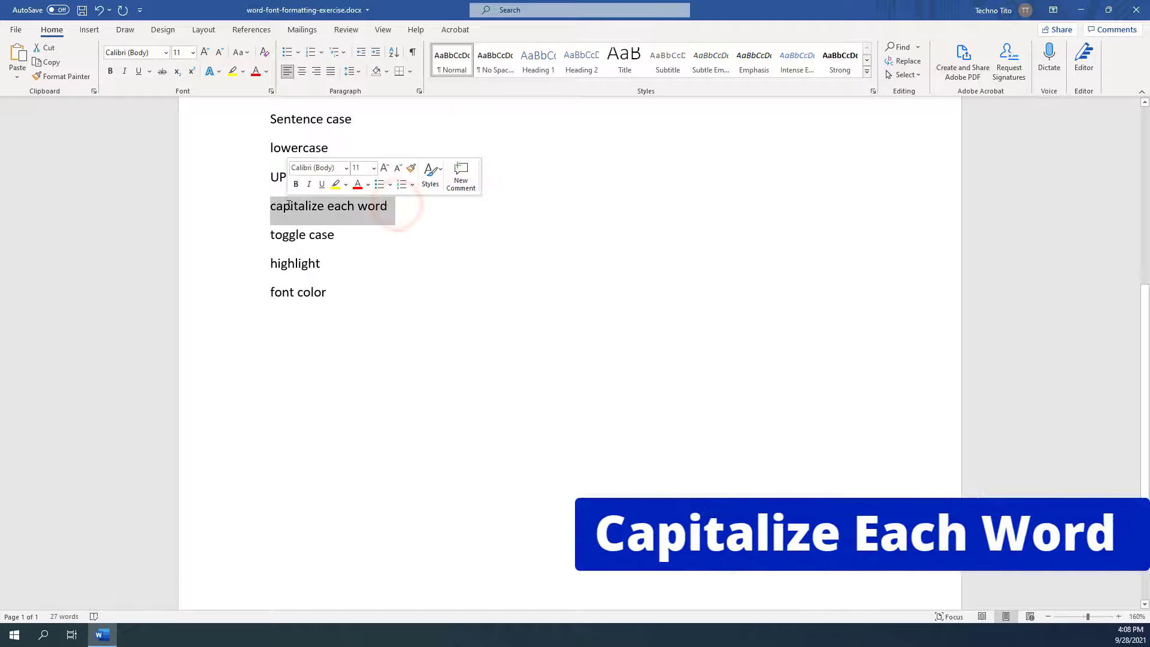
pyautogui.click(240, 53)
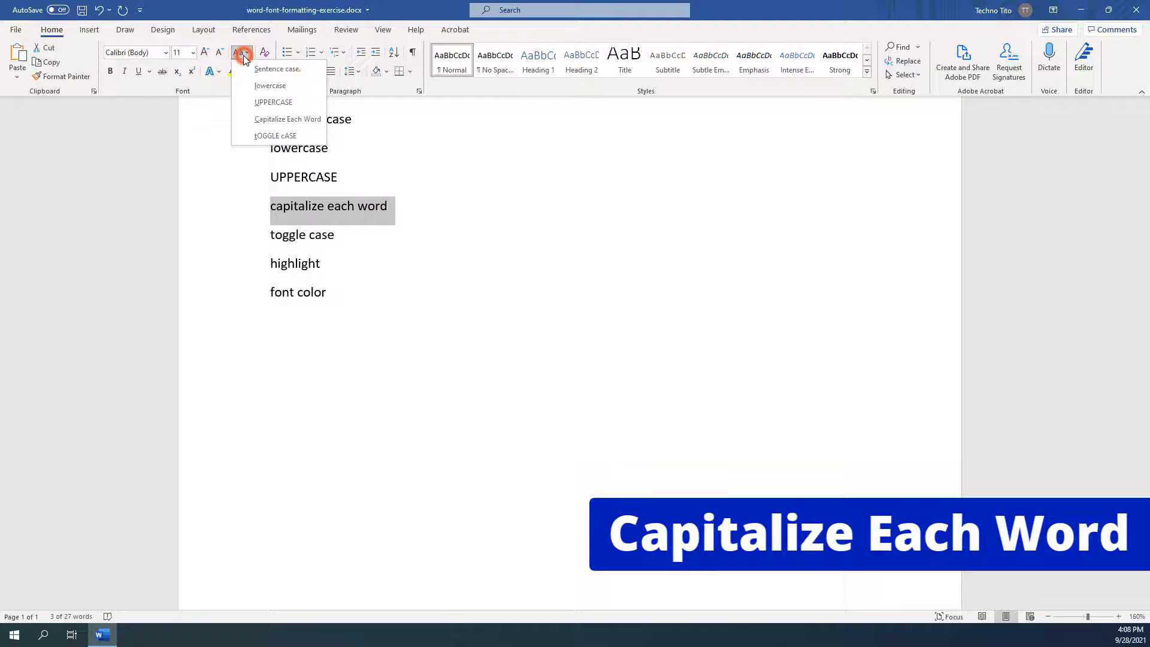
pyautogui.click(292, 119)
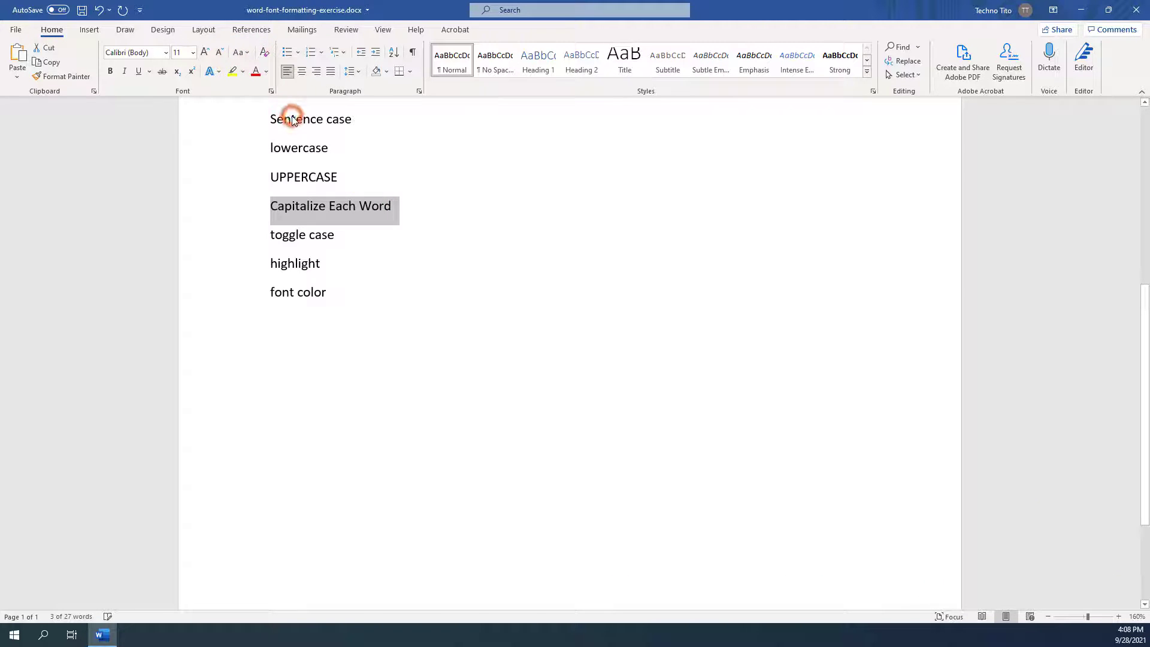
pyautogui.tripleClick(334, 234)
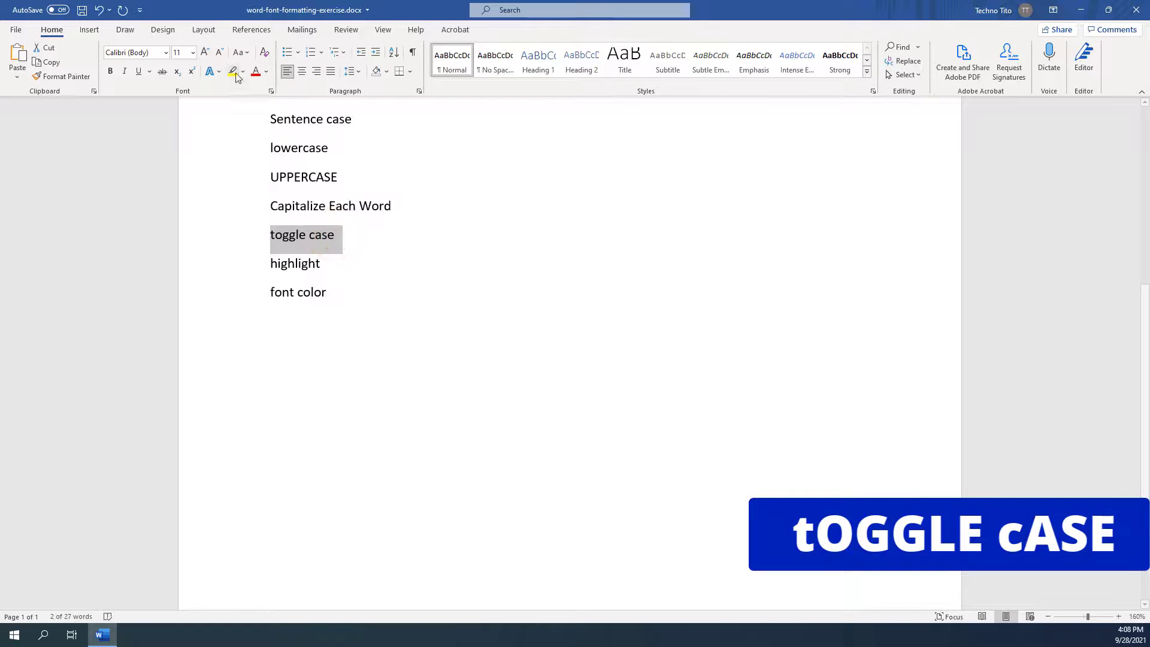
pyautogui.click(240, 54)
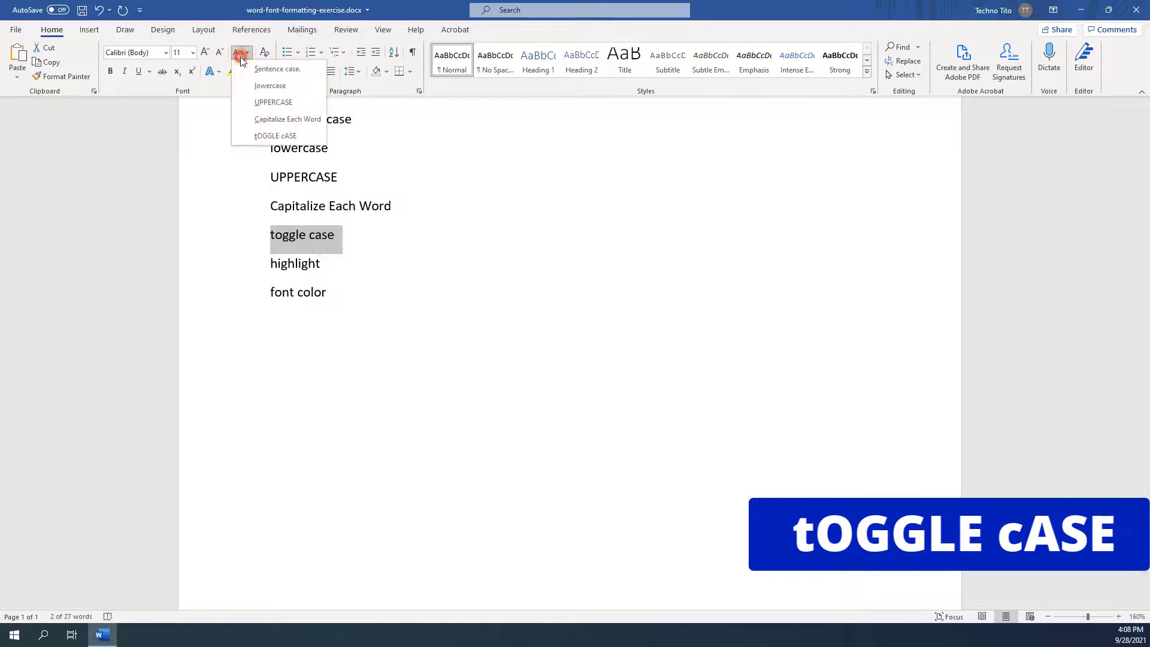
pyautogui.click(268, 136)
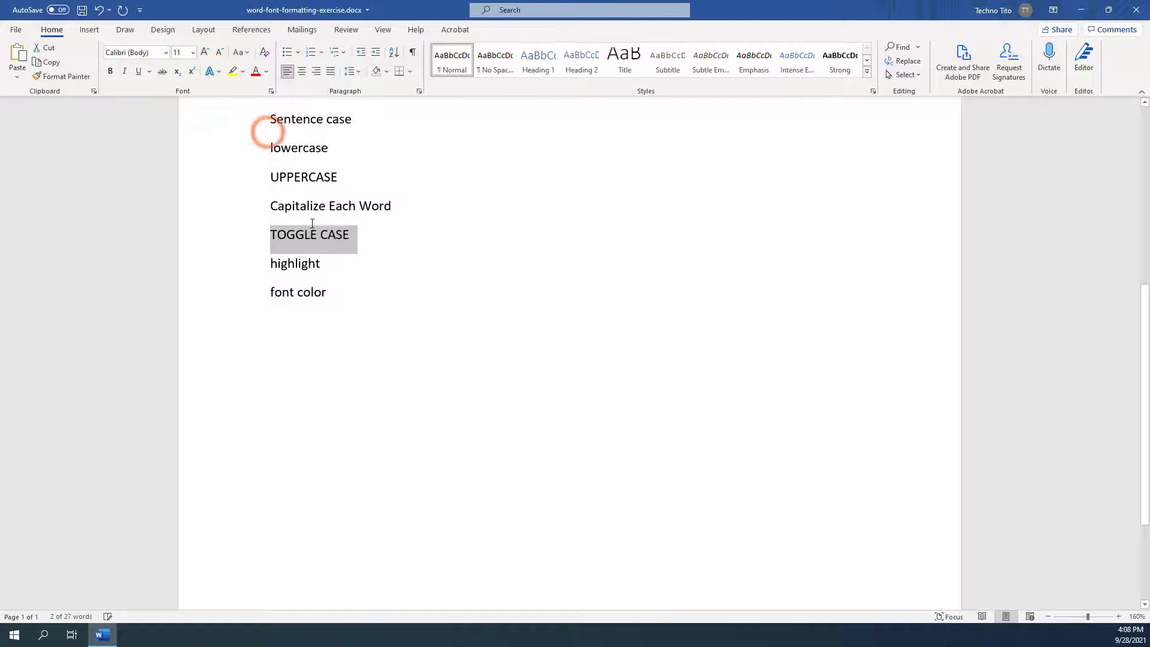
pyautogui.tripleClick(321, 256)
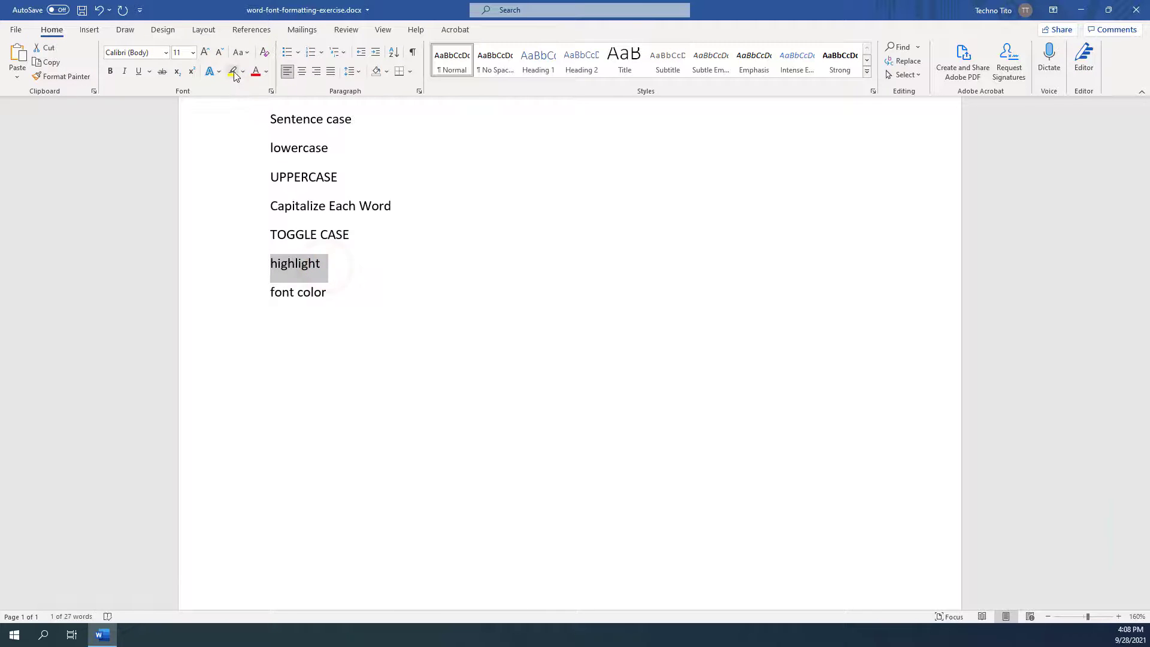
# - Highlight the word 'highlight' in yellow
pyautogui.moveTo(1143, 298); pyautogui.dragTo(1147, 374)
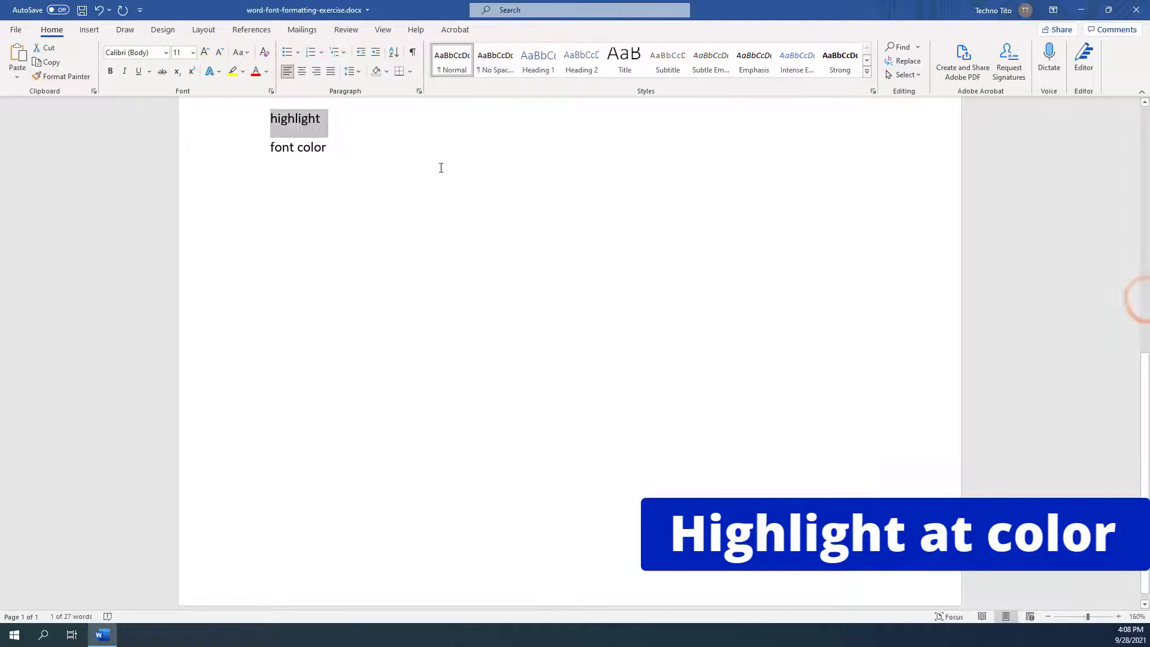
pyautogui.click(359, 128)
pyautogui.moveTo(327, 118); pyautogui.dragTo(267, 120)
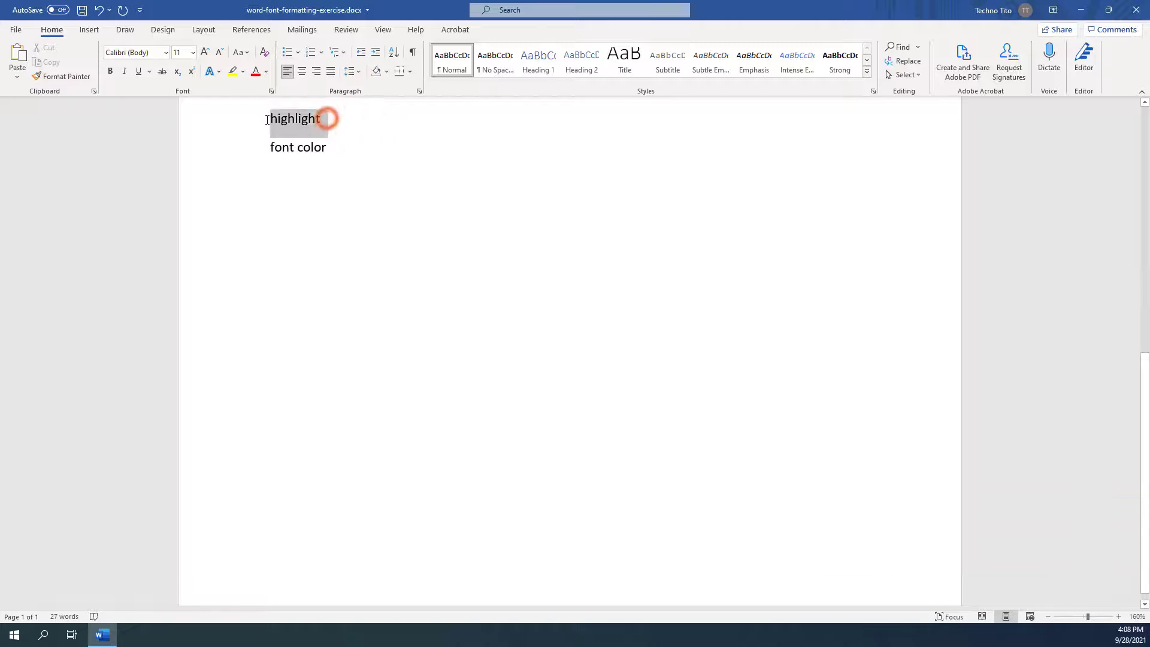
pyautogui.click(232, 71)
# - Colour the words 'font color' red from the Font Color palette
pyautogui.moveTo(331, 148); pyautogui.dragTo(269, 148)
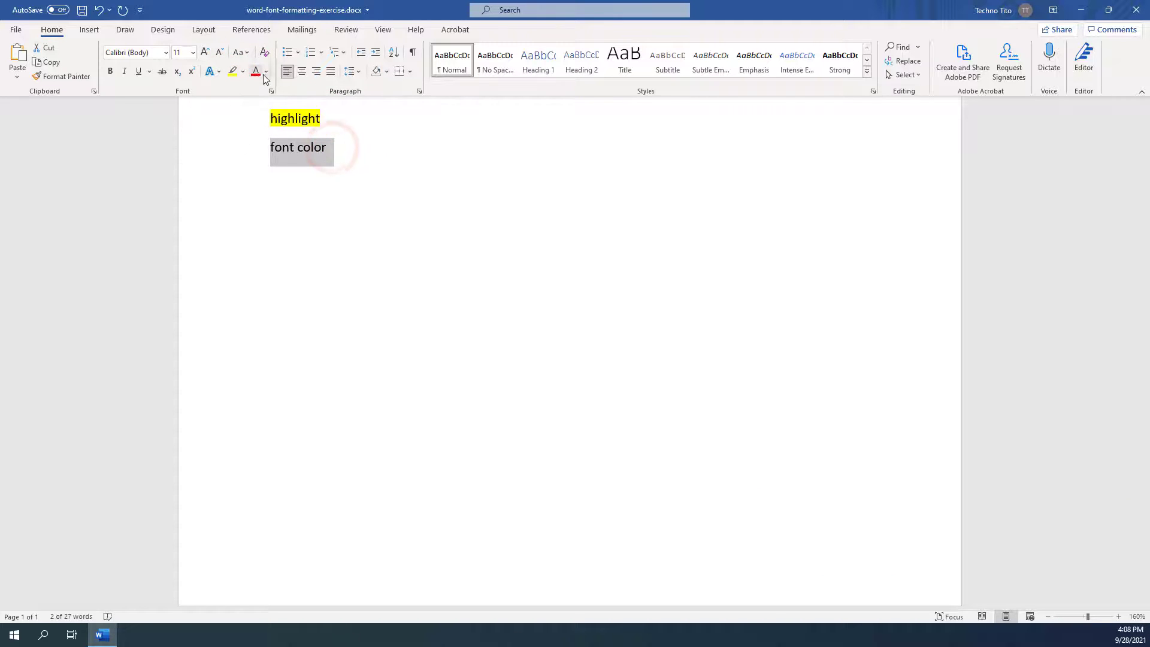
pyautogui.click(266, 72)
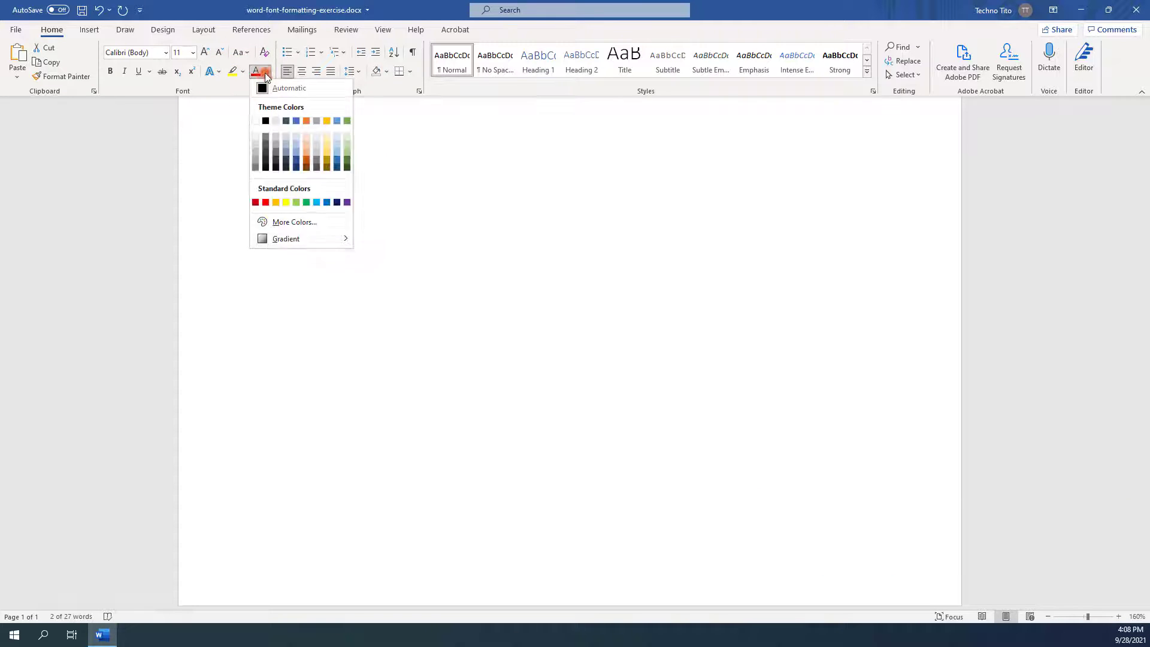
pyautogui.click(267, 203)
pyautogui.click(336, 157)
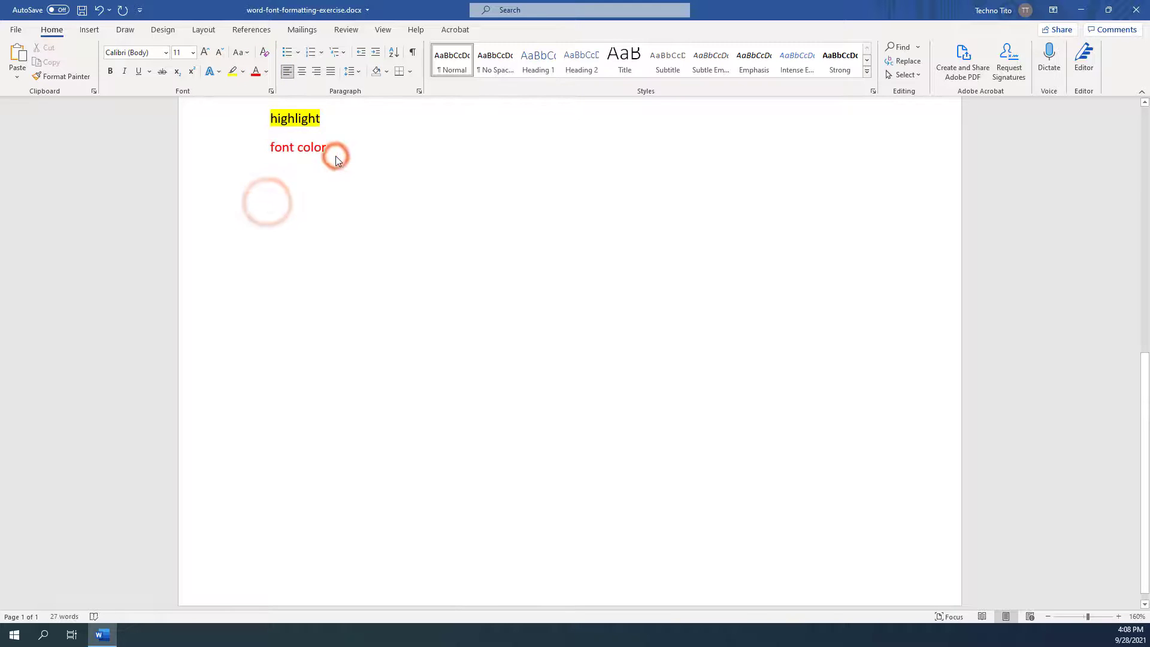
# - Give the fox sentence the orange outlined text effect plus a reflection
pyautogui.click(539, 214)
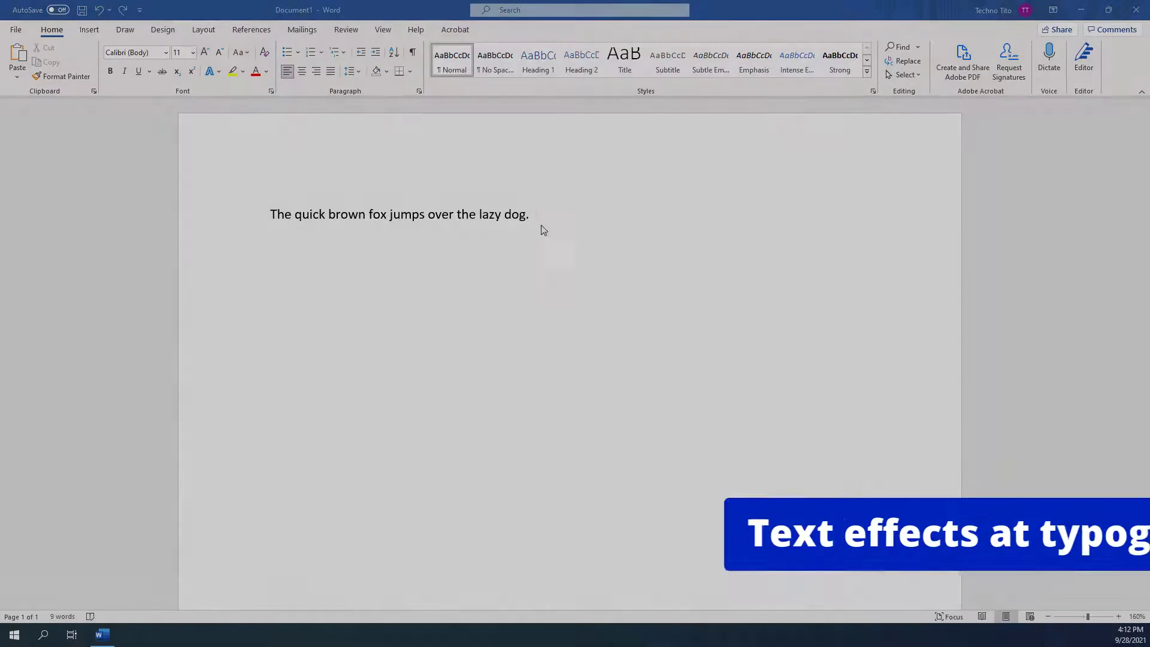
pyautogui.click(232, 216)
pyautogui.click(219, 72)
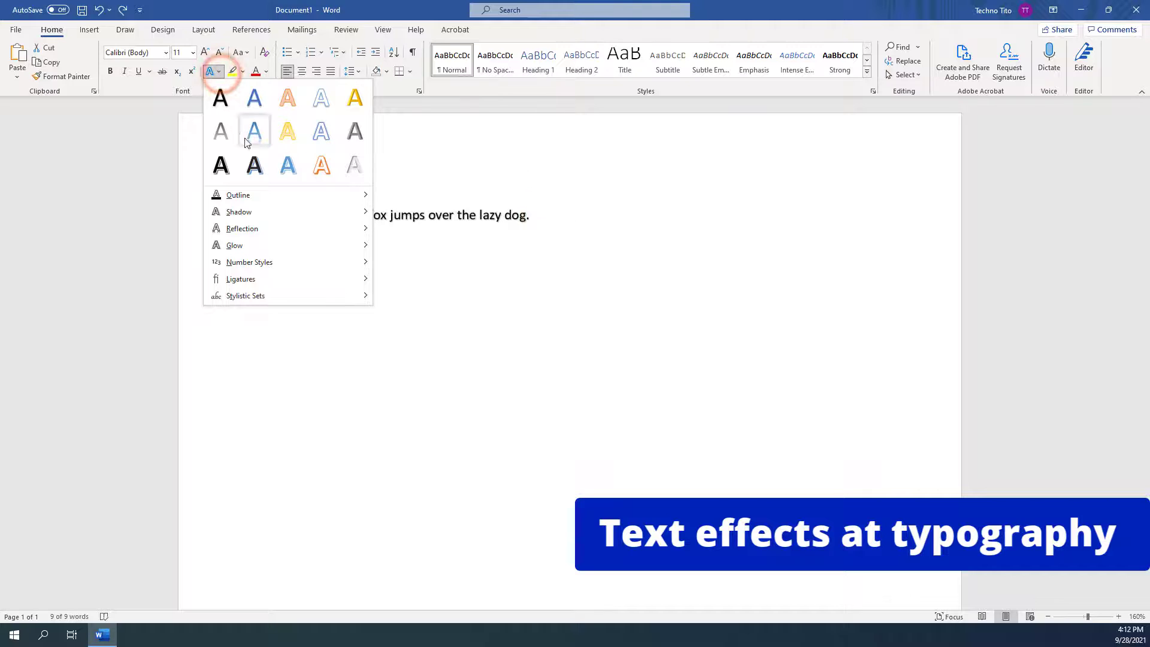
pyautogui.click(318, 165)
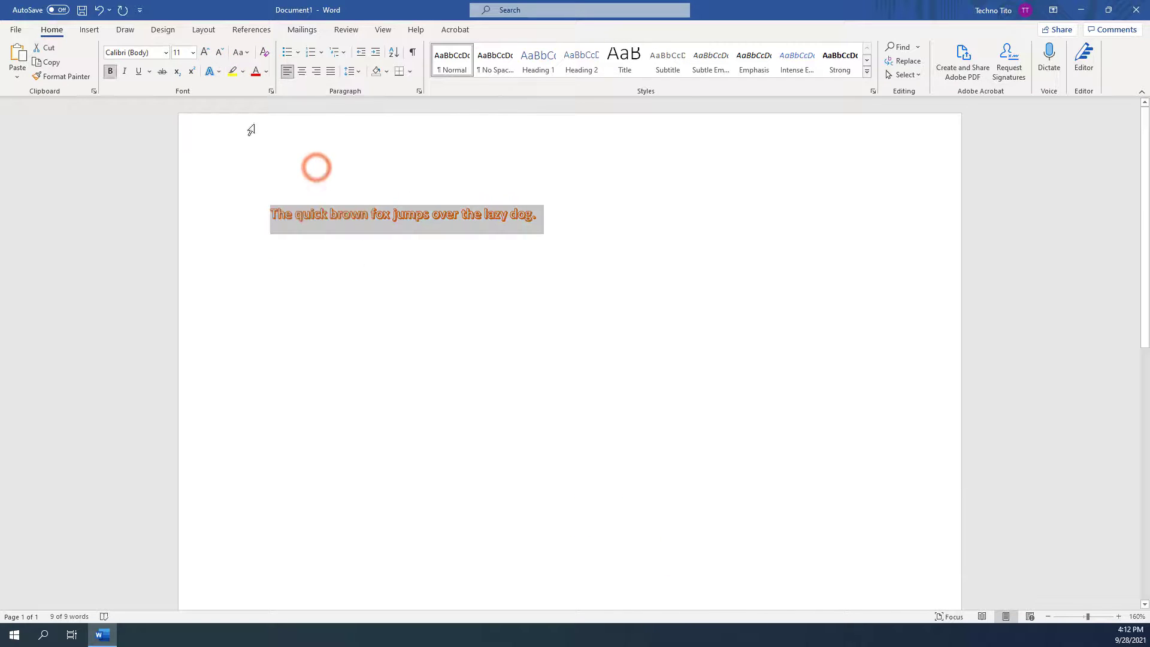
pyautogui.click(220, 73)
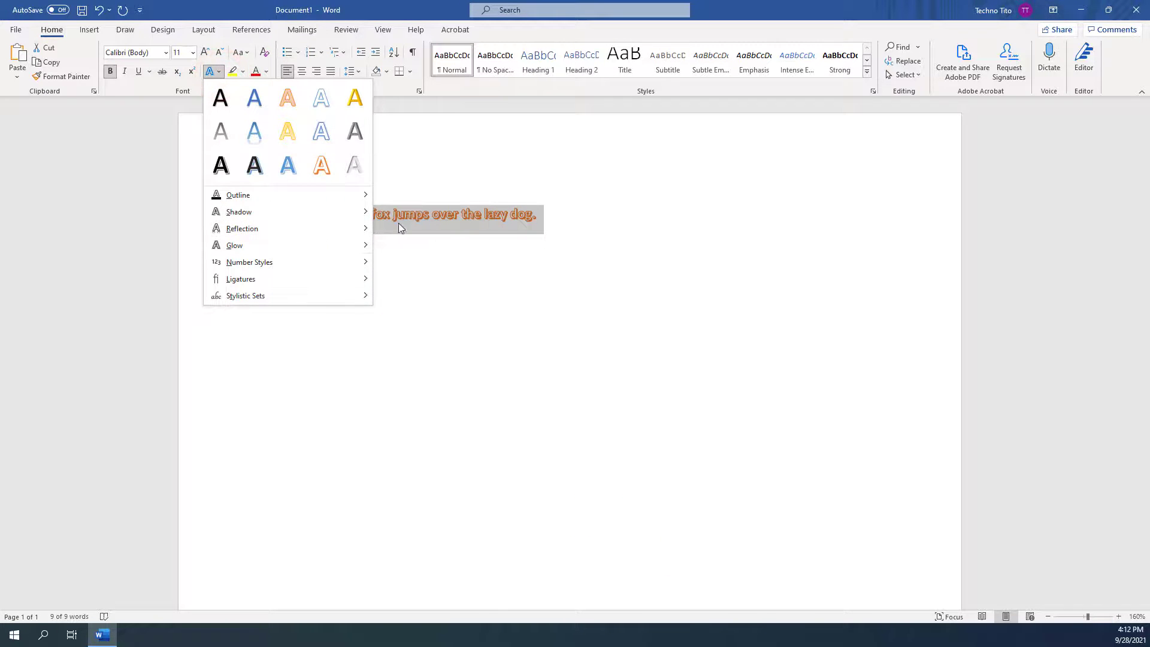
pyautogui.moveTo(329, 228)
pyautogui.click(426, 310)
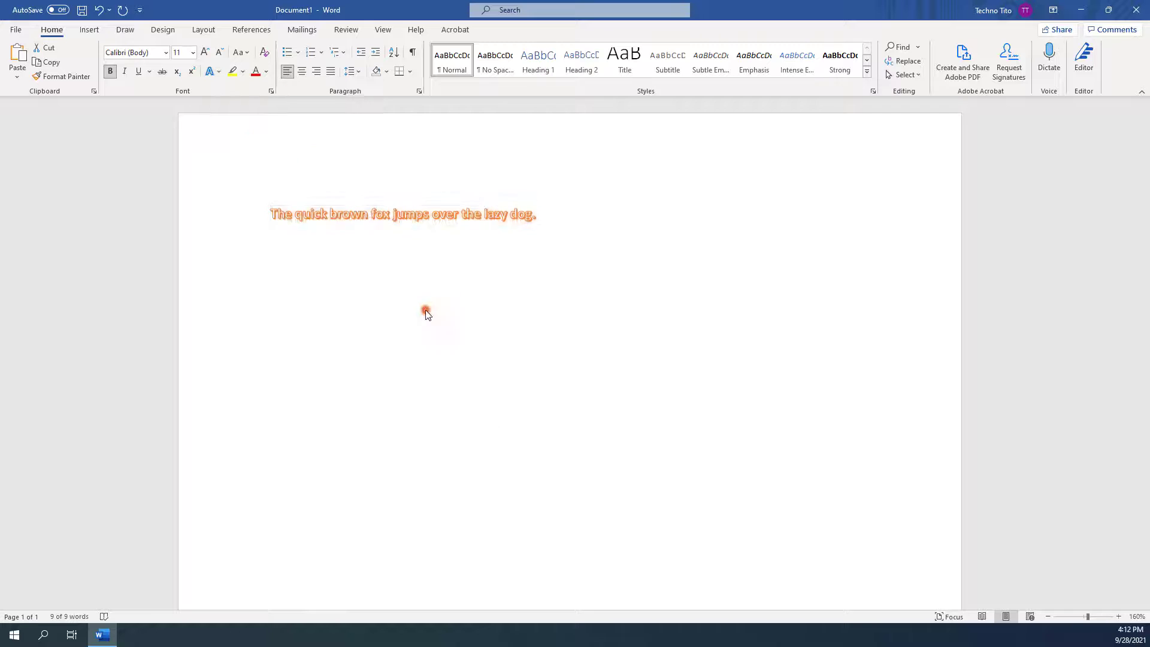
# - Enlarge the sentence to 24 pt
pyautogui.click(207, 55)
pyautogui.click(209, 59)
pyautogui.click(209, 59)
pyautogui.click(209, 59)
pyautogui.click(210, 60)
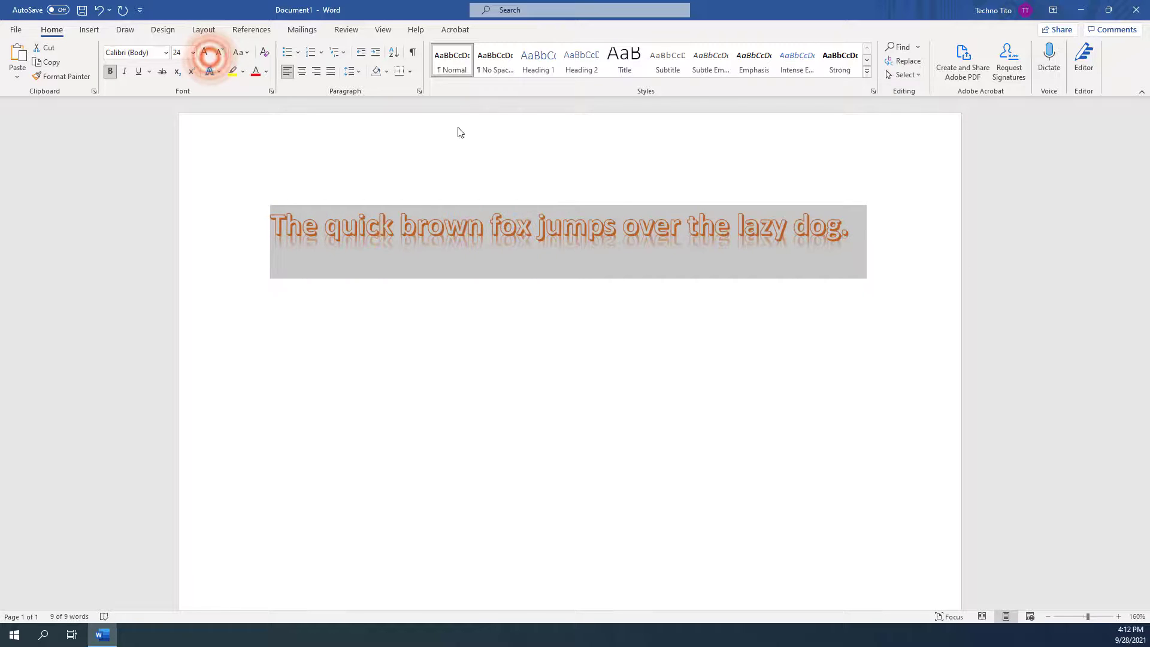
pyautogui.click(873, 238)
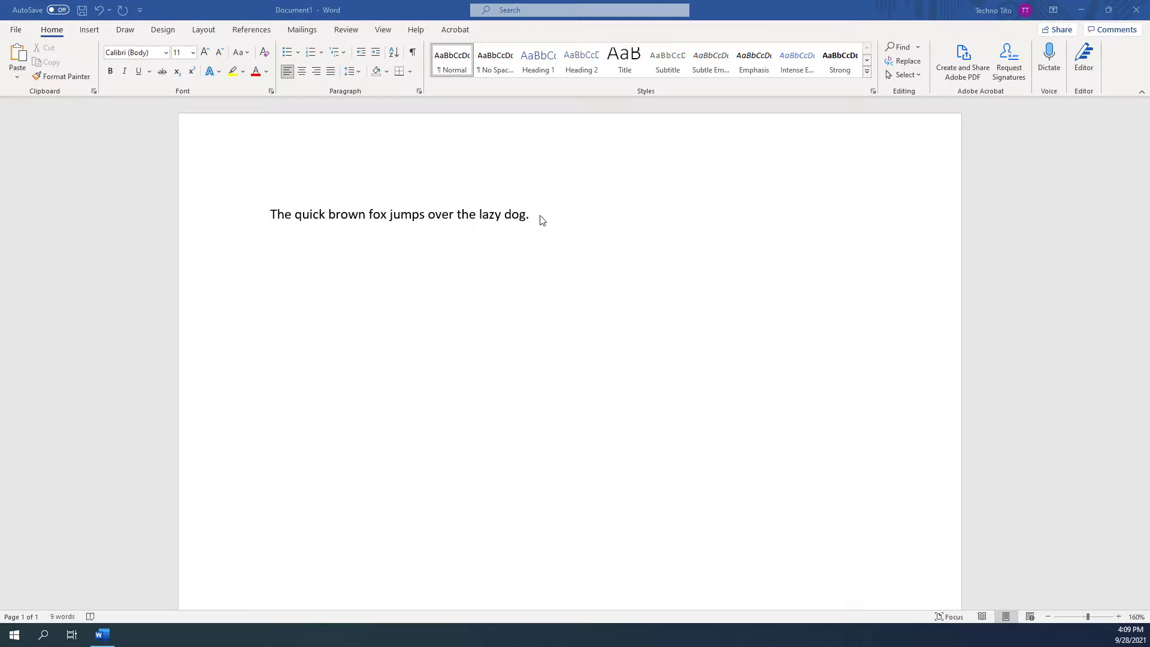
# - In the Font dialog, set the sentence to Tahoma, Bold Italic, size 14
pyautogui.moveTo(542, 214); pyautogui.dragTo(257, 199)
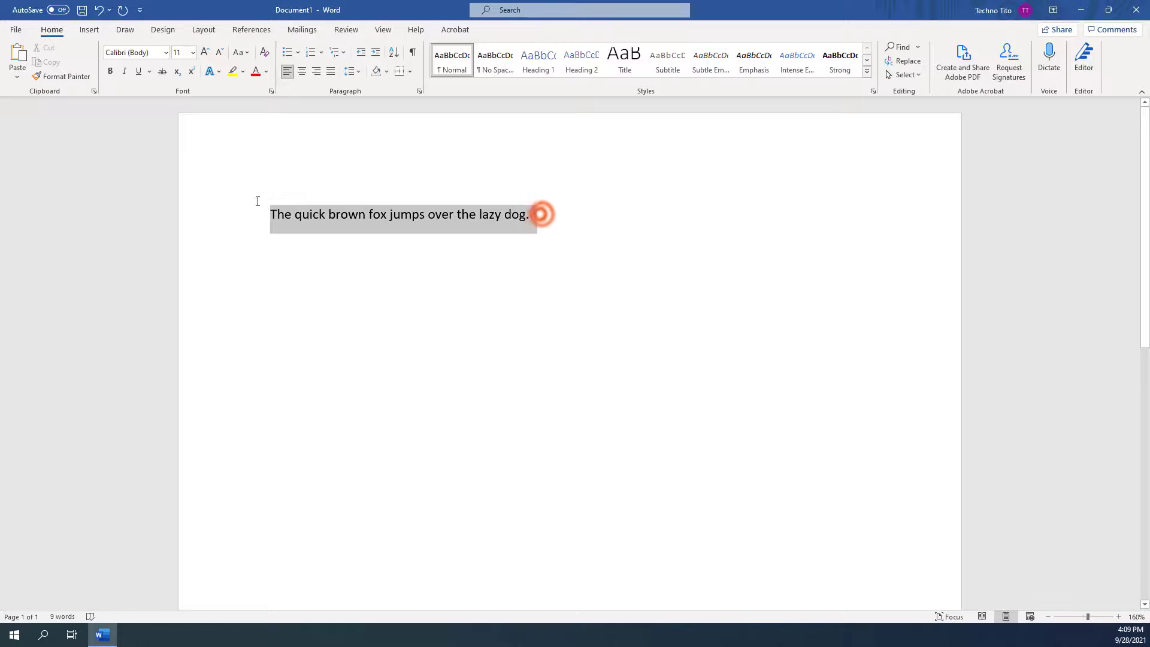
pyautogui.click(270, 92)
pyautogui.moveTo(587, 168); pyautogui.dragTo(544, 262)
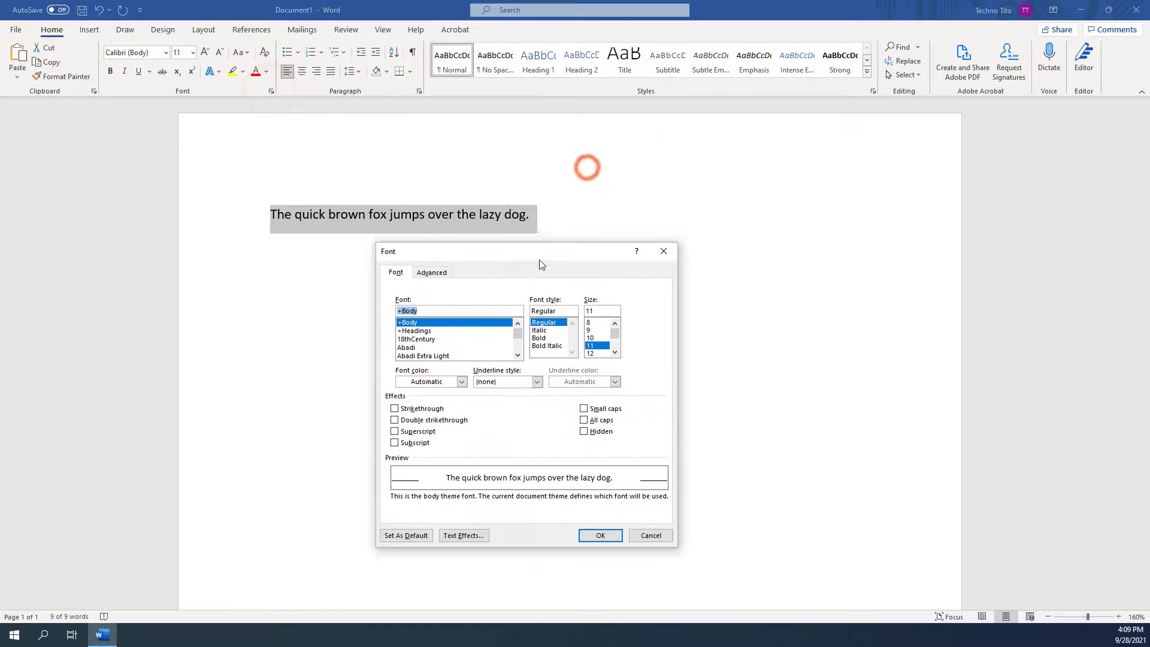
pyautogui.doubleClick(460, 310)
pyautogui.write('tahom')
pyautogui.click(420, 323)
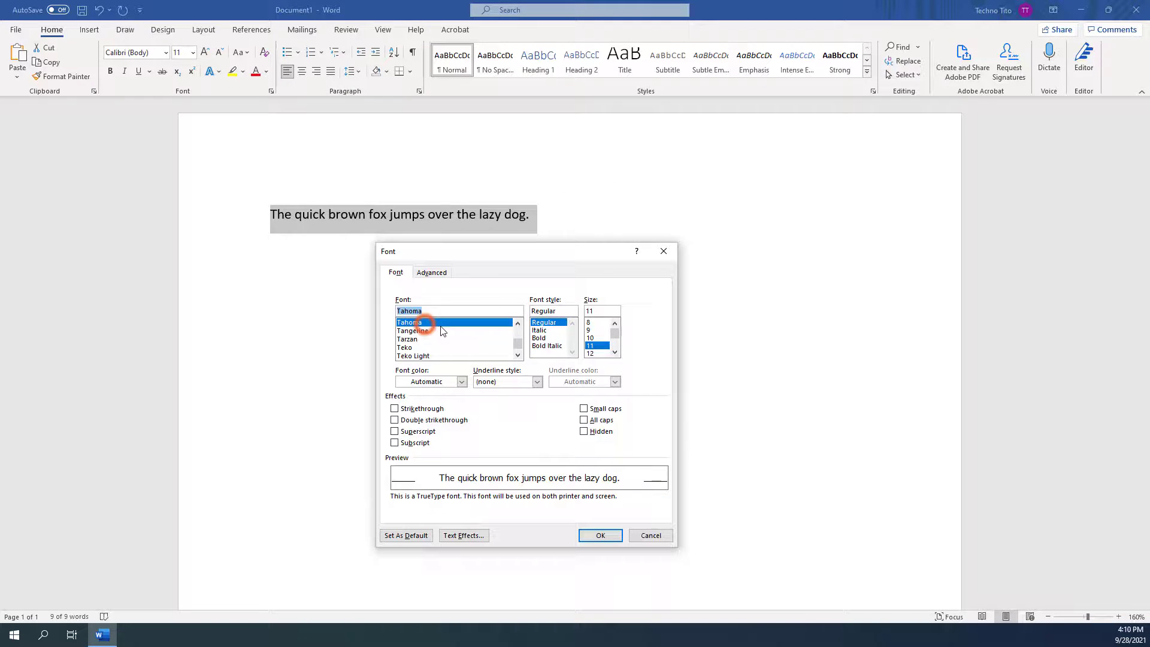
pyautogui.click(547, 346)
pyautogui.click(615, 352)
pyautogui.click(596, 353)
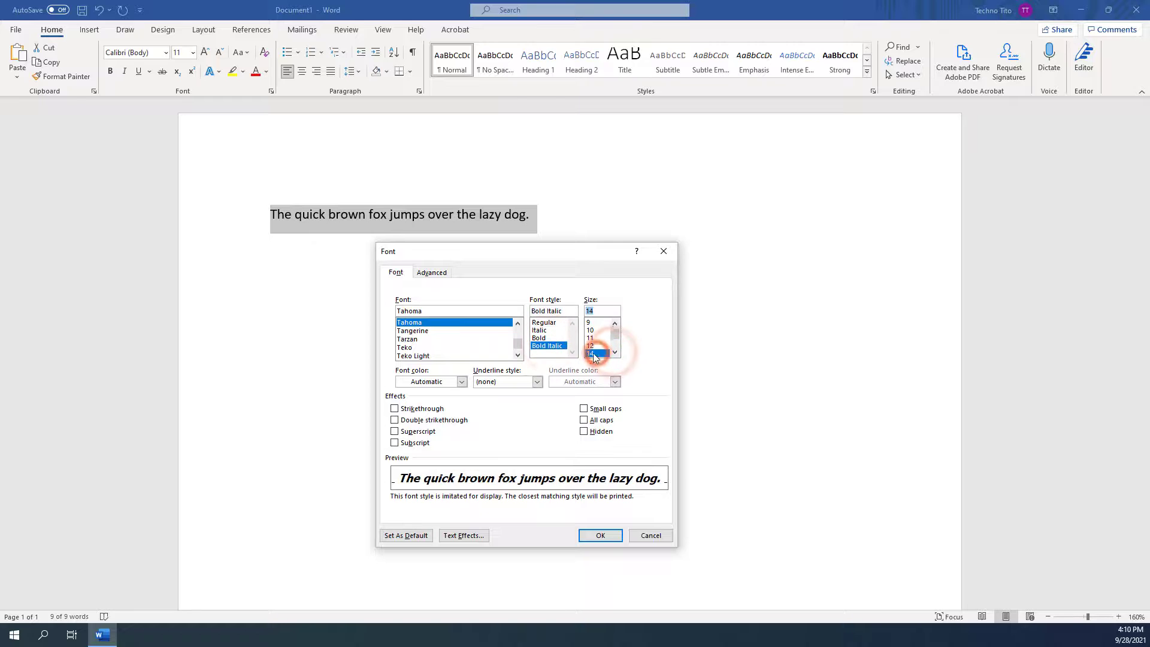
# - Make the sentence orange with a blue double underline and apply the settings
pyautogui.click(439, 421)
pyautogui.click(462, 382)
pyautogui.click(495, 471)
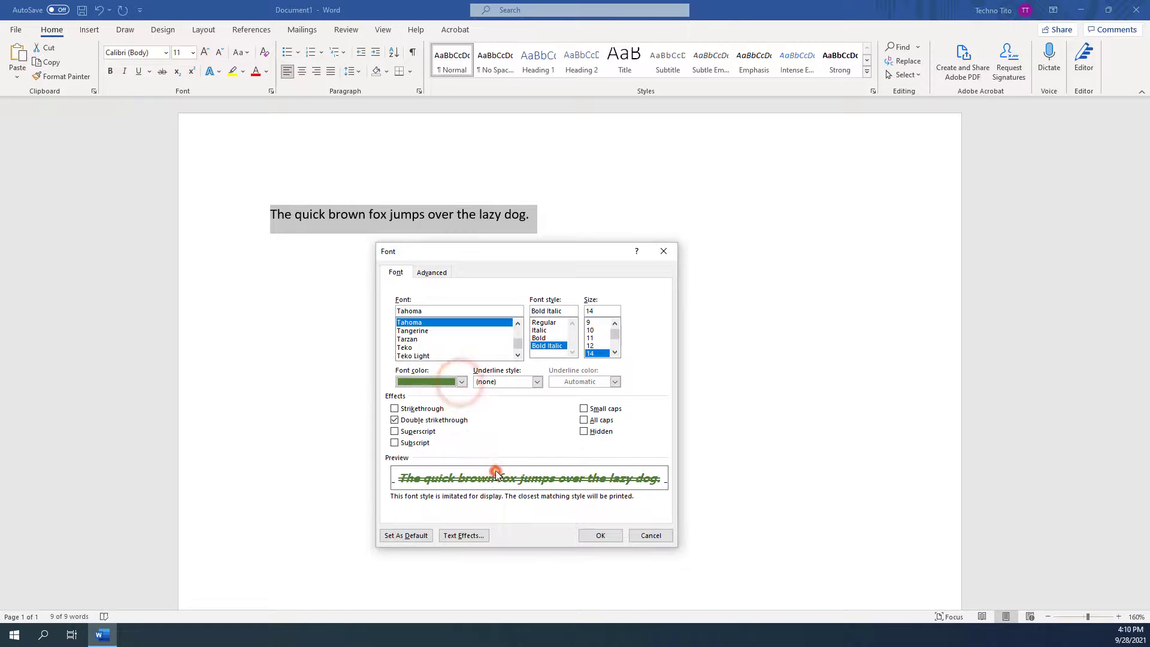
pyautogui.click(445, 420)
pyautogui.click(536, 381)
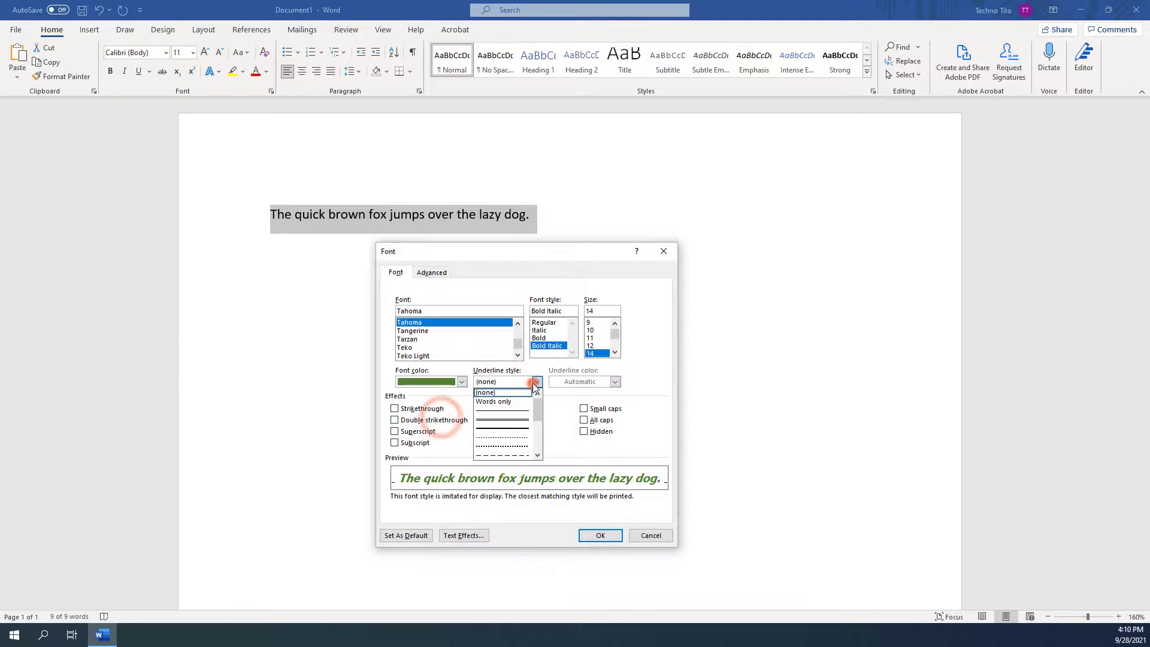
pyautogui.click(515, 421)
pyautogui.click(615, 381)
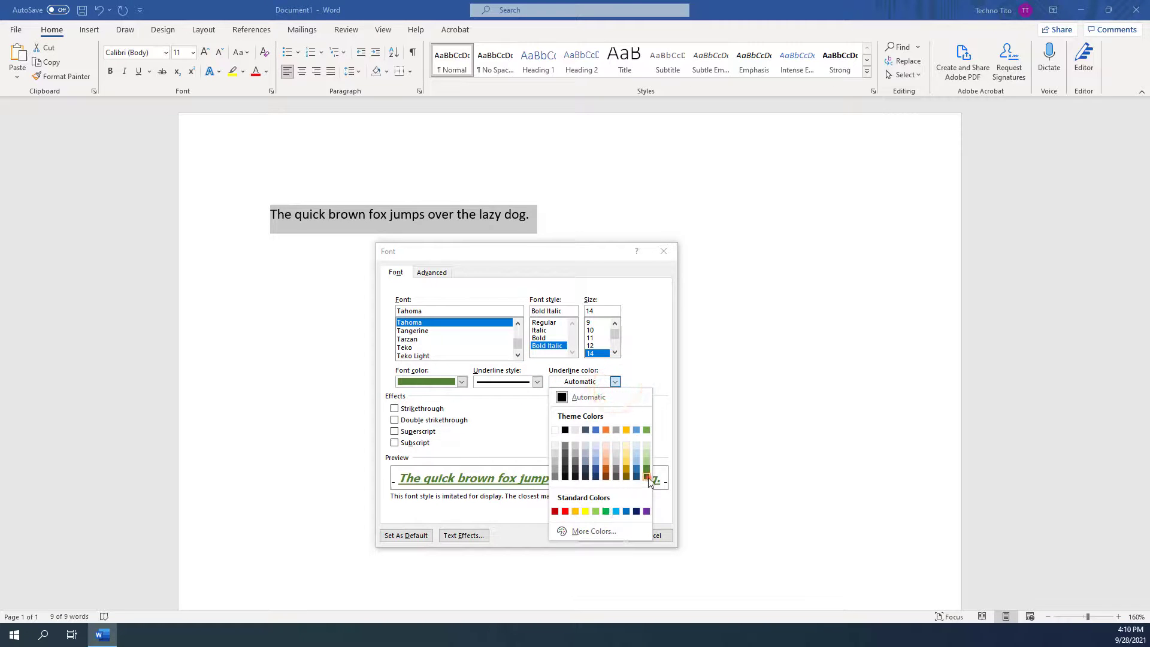
pyautogui.click(648, 478)
pyautogui.click(615, 382)
pyautogui.click(626, 511)
pyautogui.click(461, 382)
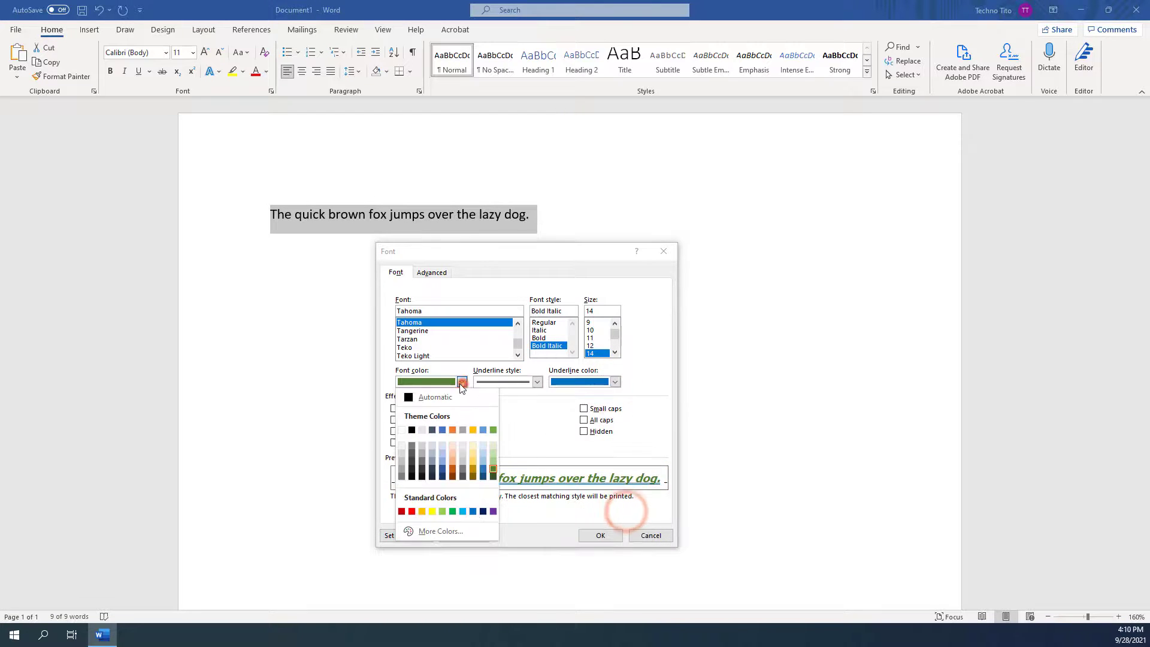
pyautogui.click(451, 427)
pyautogui.click(610, 534)
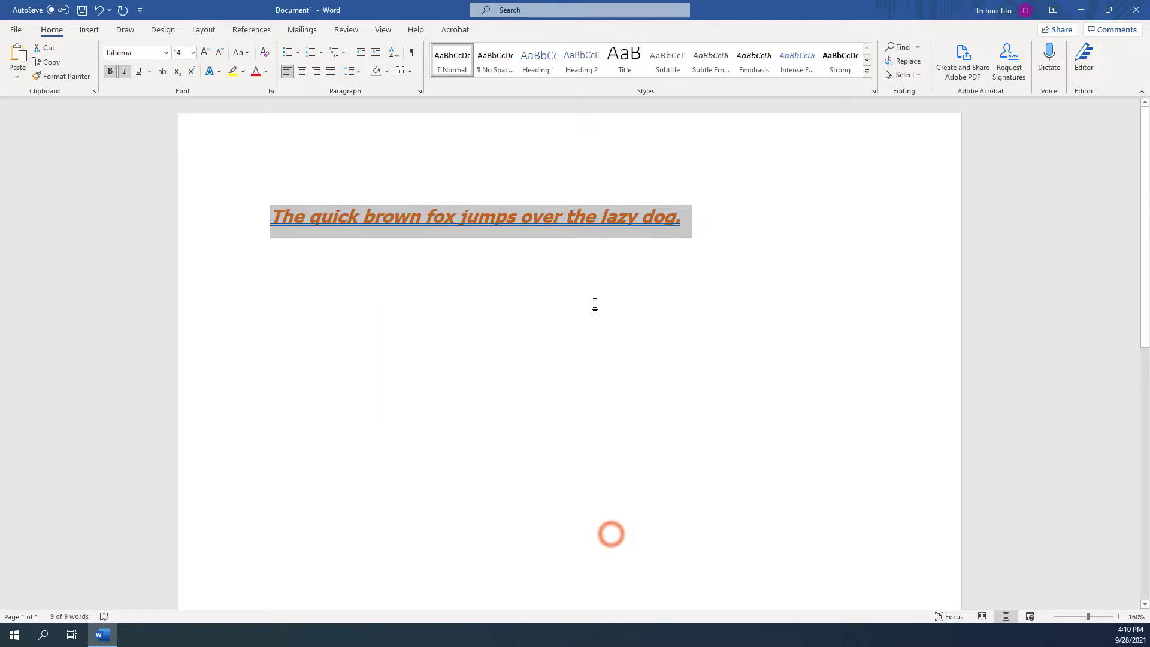
pyautogui.click(599, 294)
# - Clear all formatting from the sentence, returning it to Calibri (Body) 11
pyautogui.click(688, 224)
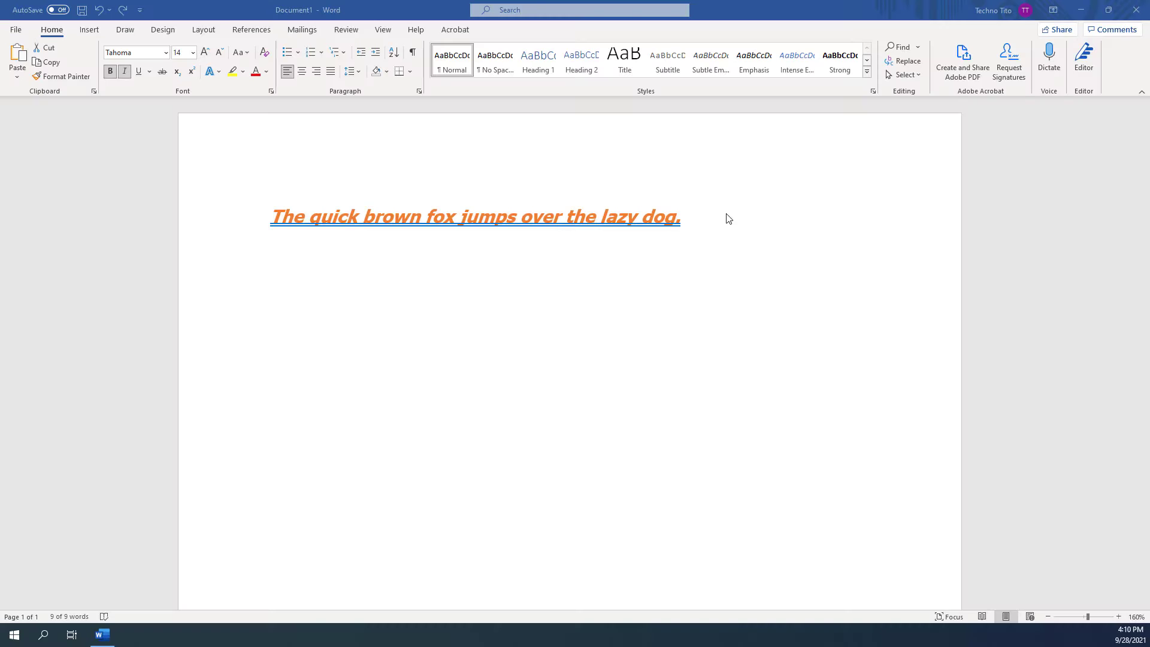
pyautogui.tripleClick(689, 216)
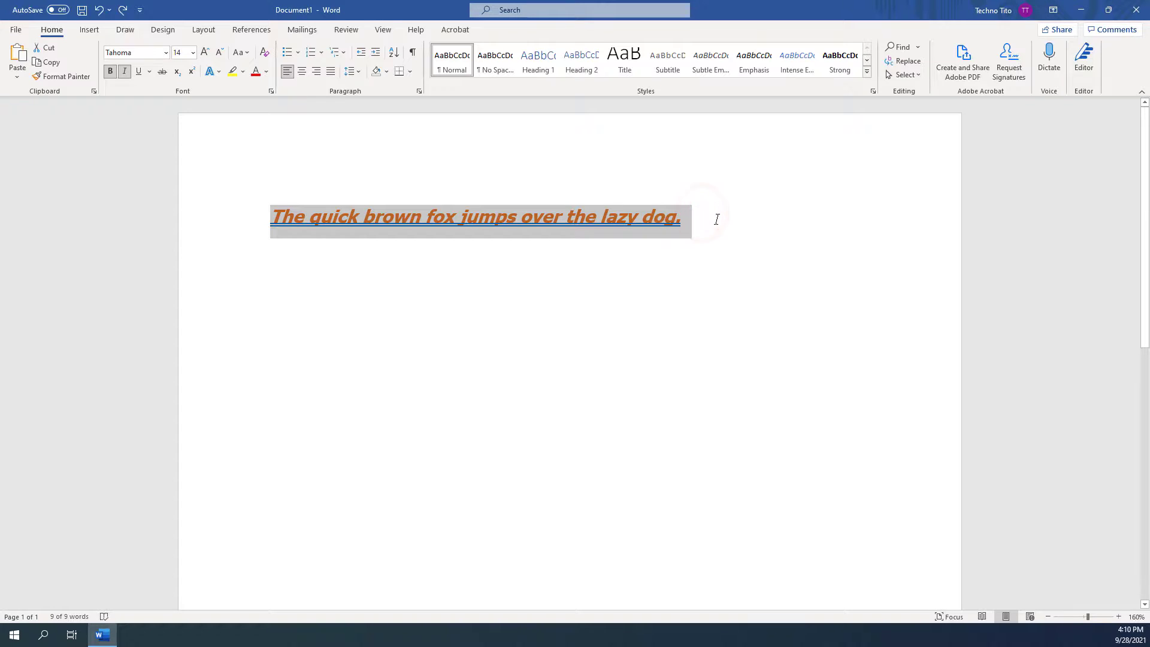
pyautogui.click(268, 56)
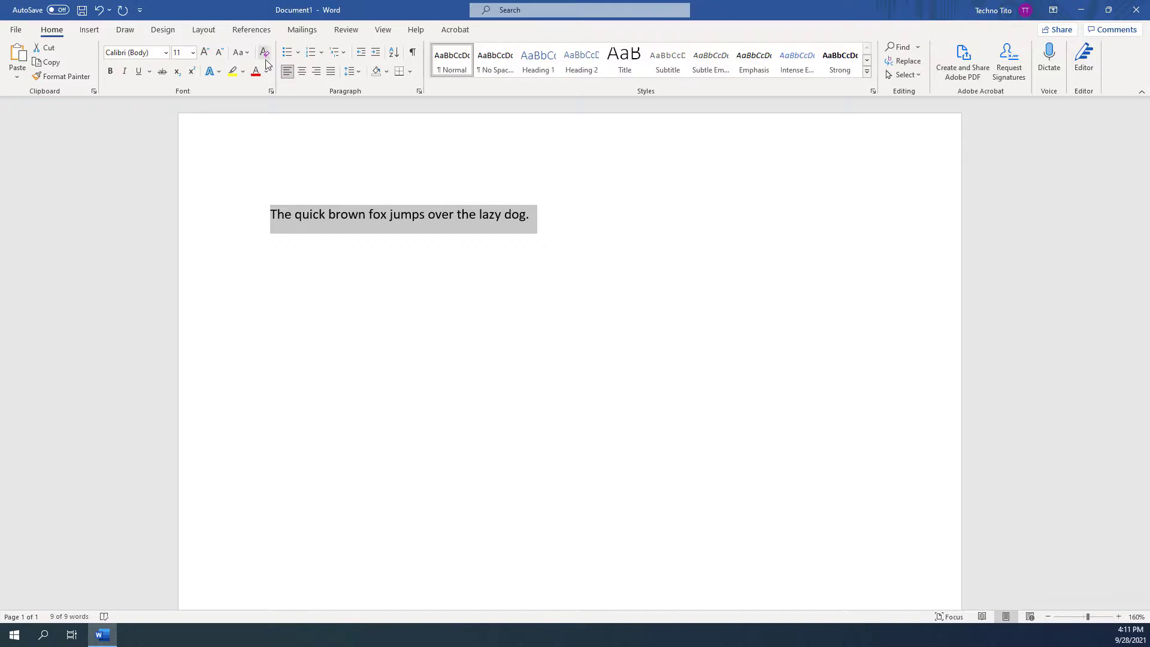
pyautogui.click(579, 221)
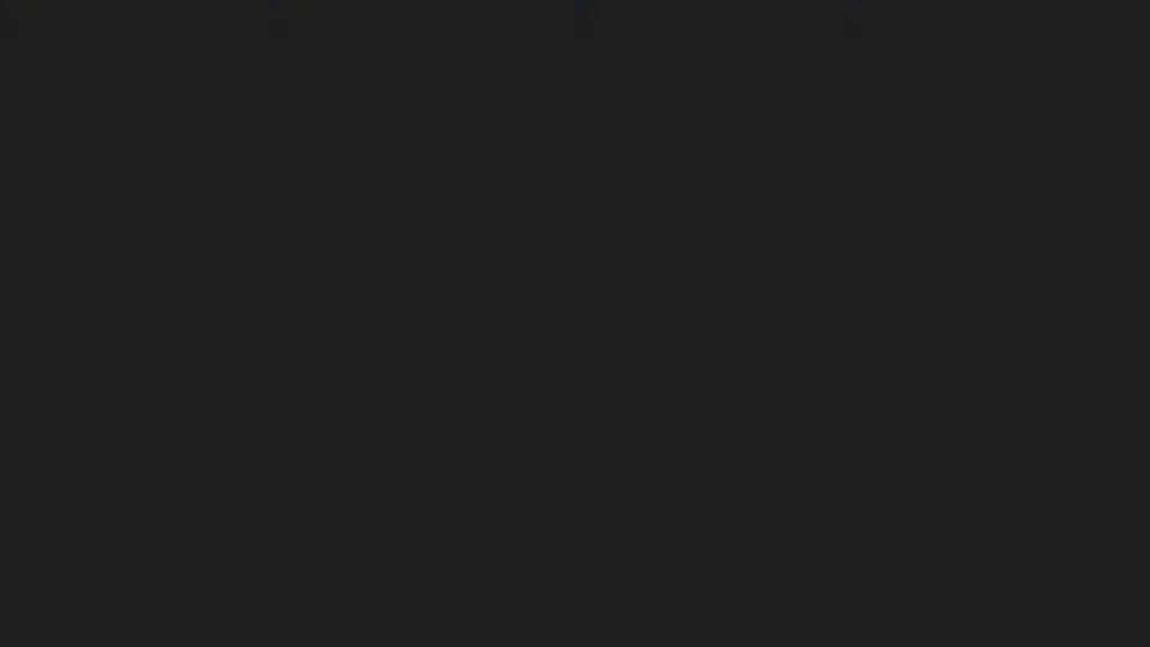